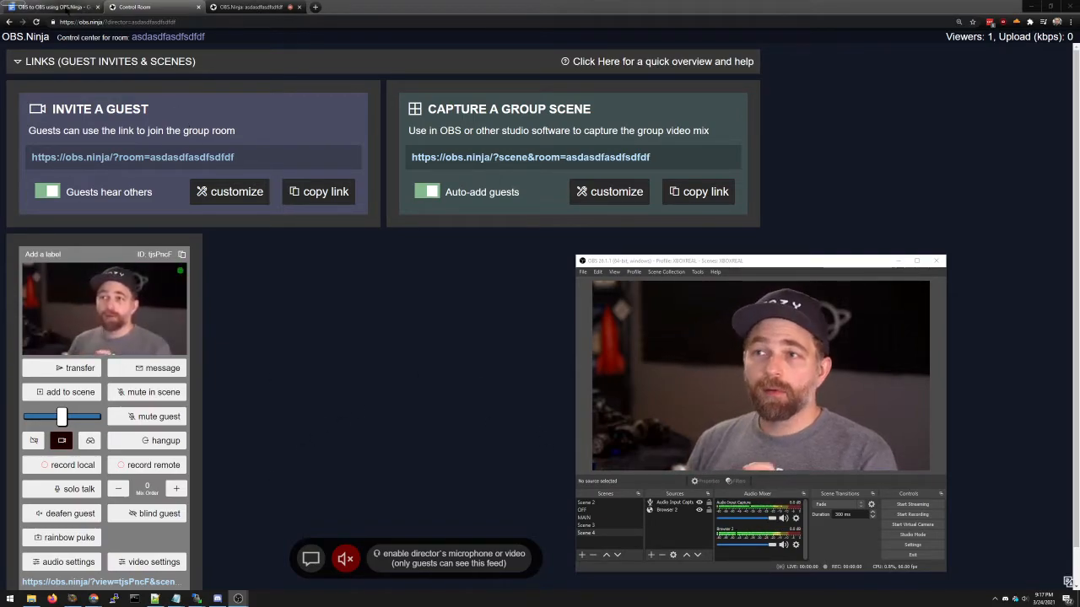
# Review the requirements, virtual audio cable notes and workflow steps in the OBS to OBS guide, and return to the OBS.Ninja control room.
pyautogui.click(59, 6)
pyautogui.scroll(10, 128, 292)
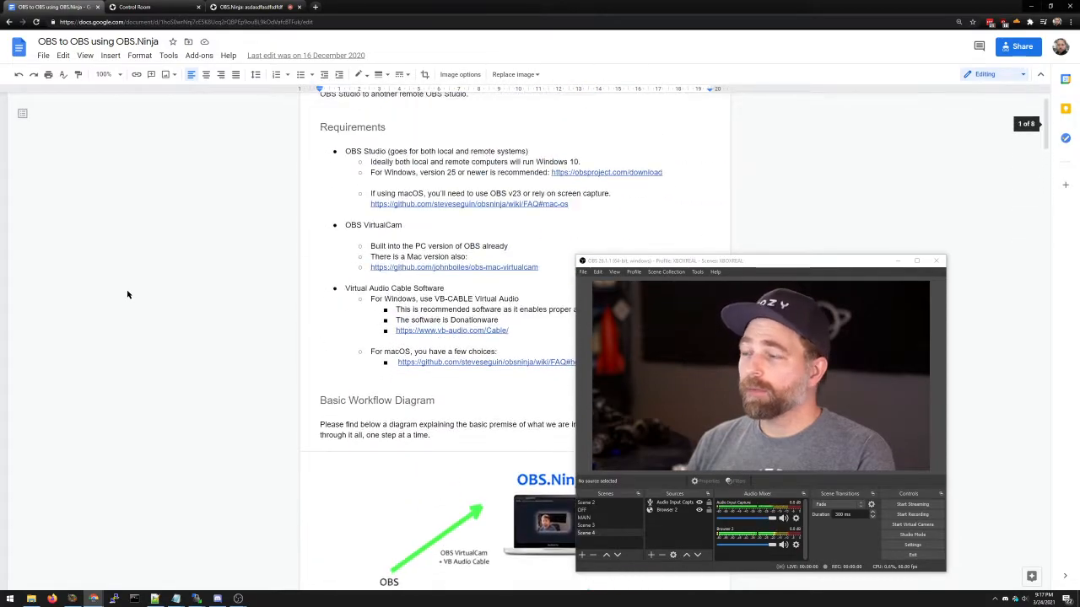
pyautogui.moveTo(640, 263); pyautogui.dragTo(782, 267)
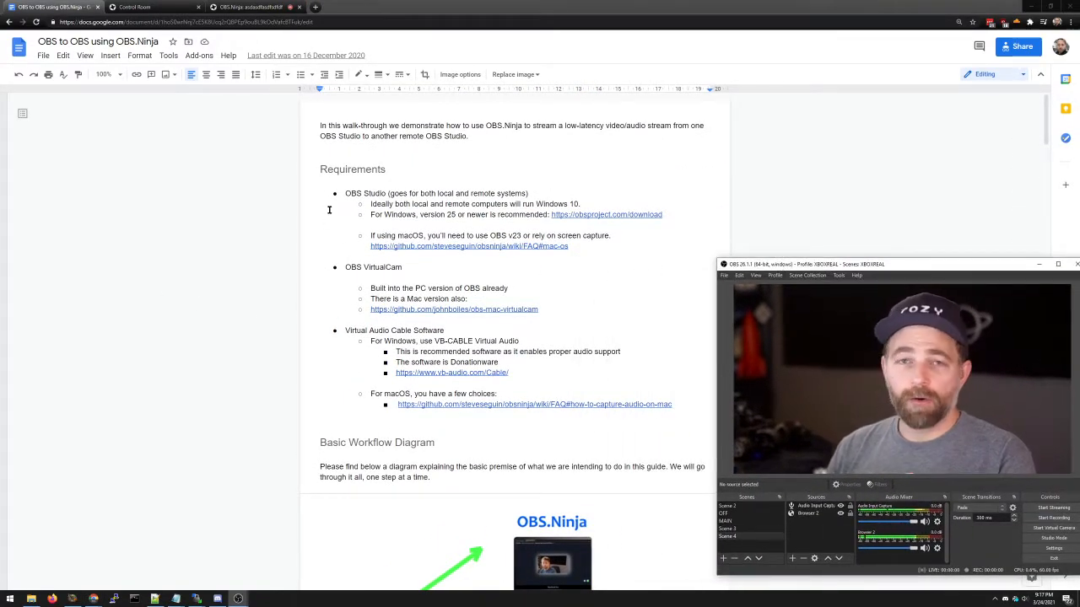
pyautogui.scroll(-1, 329, 211)
pyautogui.scroll(-2, 329, 211)
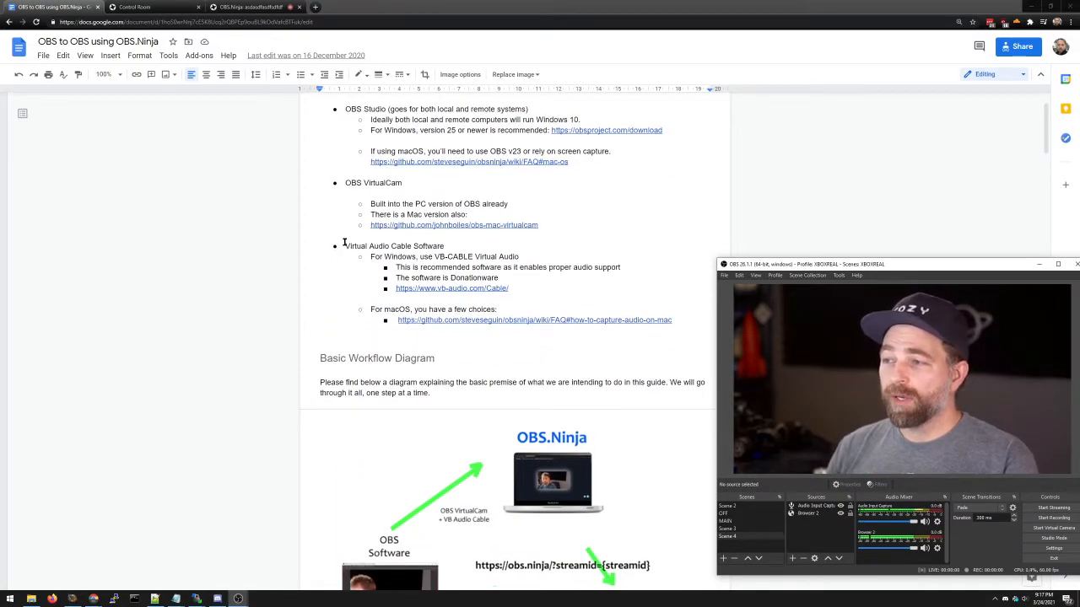
pyautogui.moveTo(345, 248); pyautogui.dragTo(446, 248)
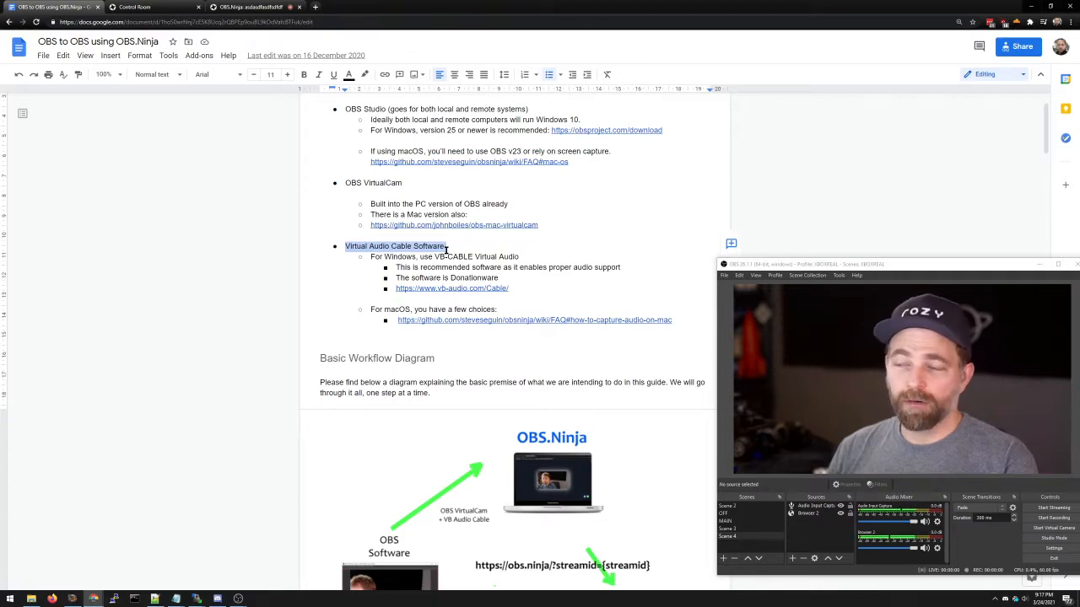
pyautogui.click(474, 256)
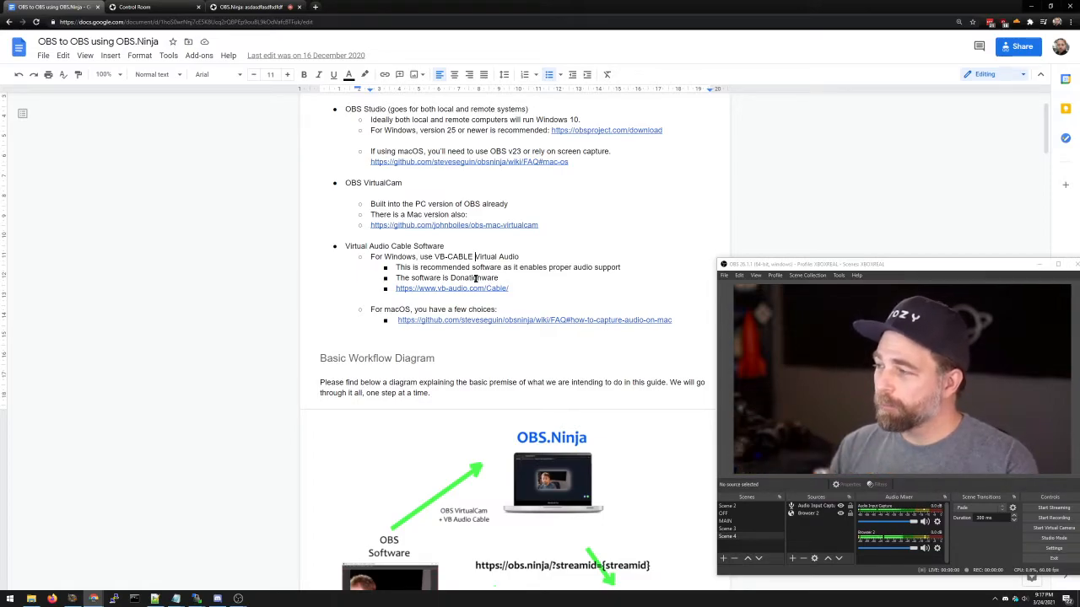
pyautogui.scroll(-15, 438, 258)
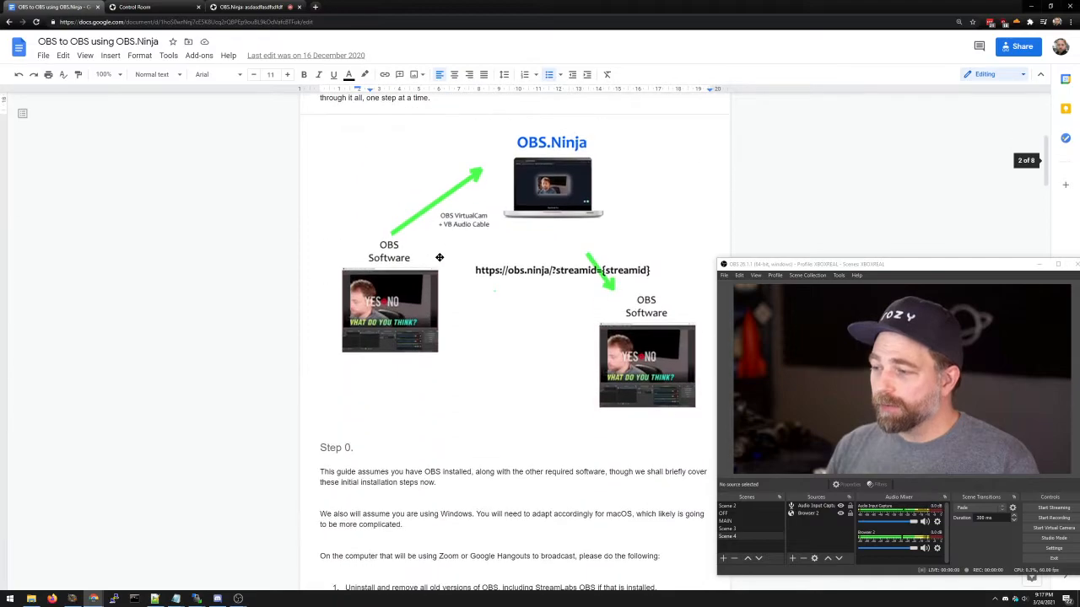
pyautogui.scroll(-3, 436, 261)
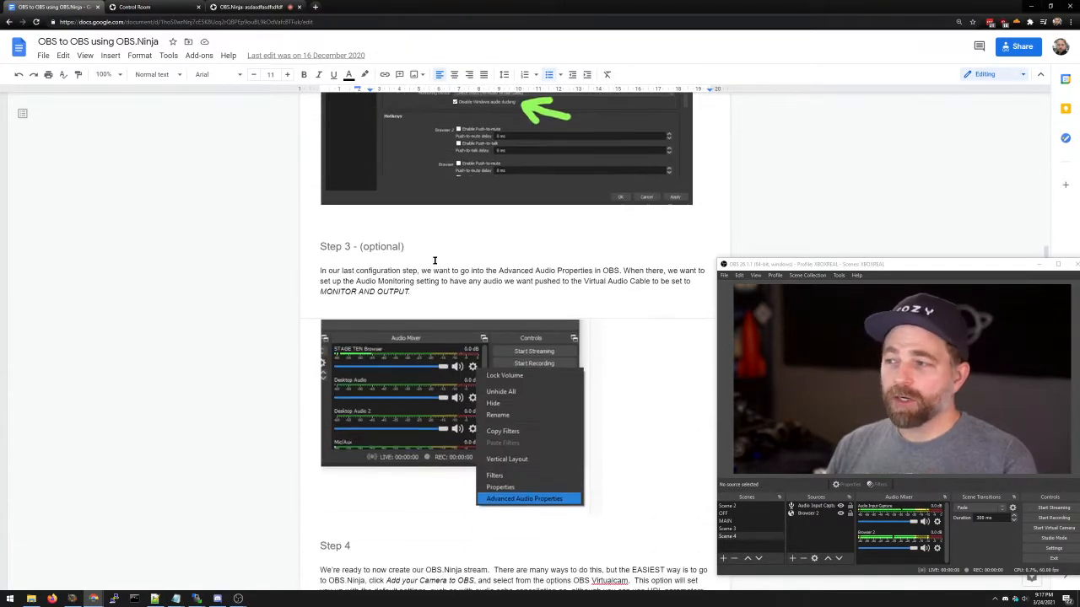
pyautogui.scroll(10, 434, 253)
pyautogui.scroll(10, 434, 250)
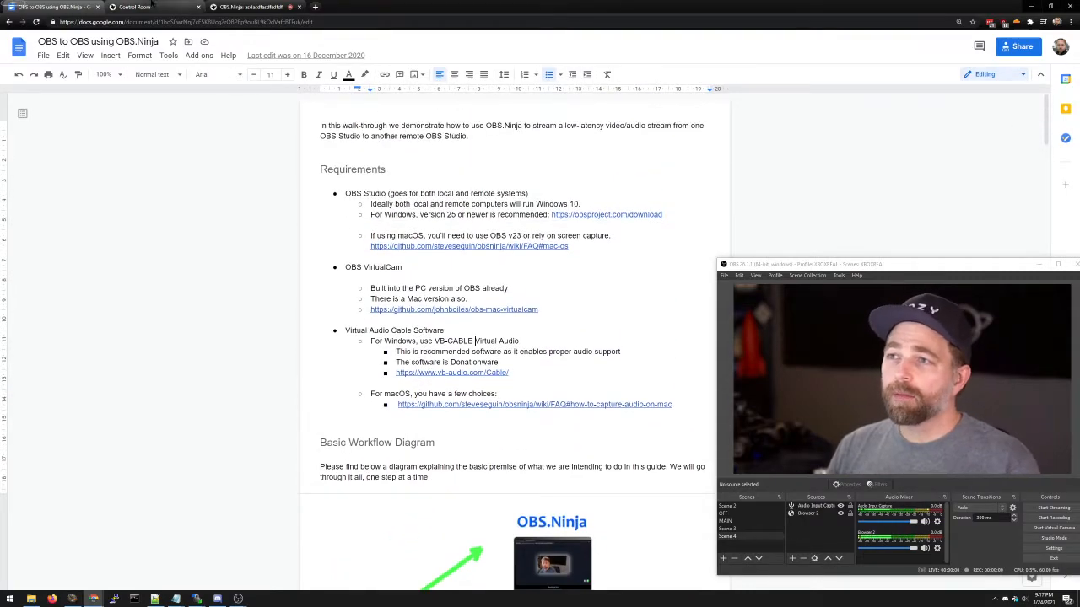
pyautogui.click(249, 7)
pyautogui.click(177, 6)
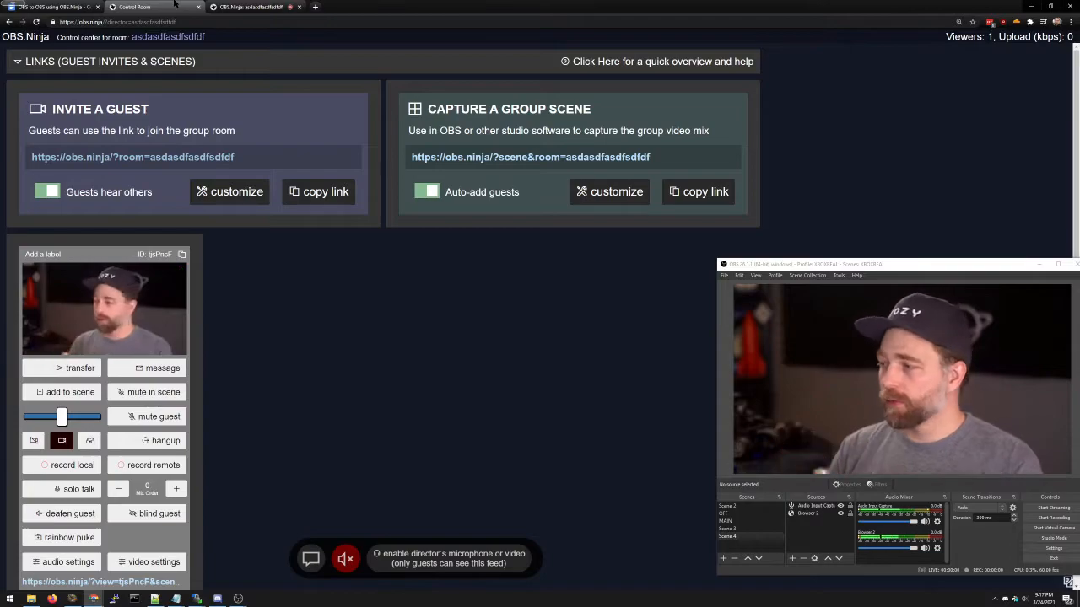
# Add the guest's individual view link to Scene 4 in OBS as a source and accept the URL import.
pyautogui.moveTo(880, 266); pyautogui.dragTo(851, 269)
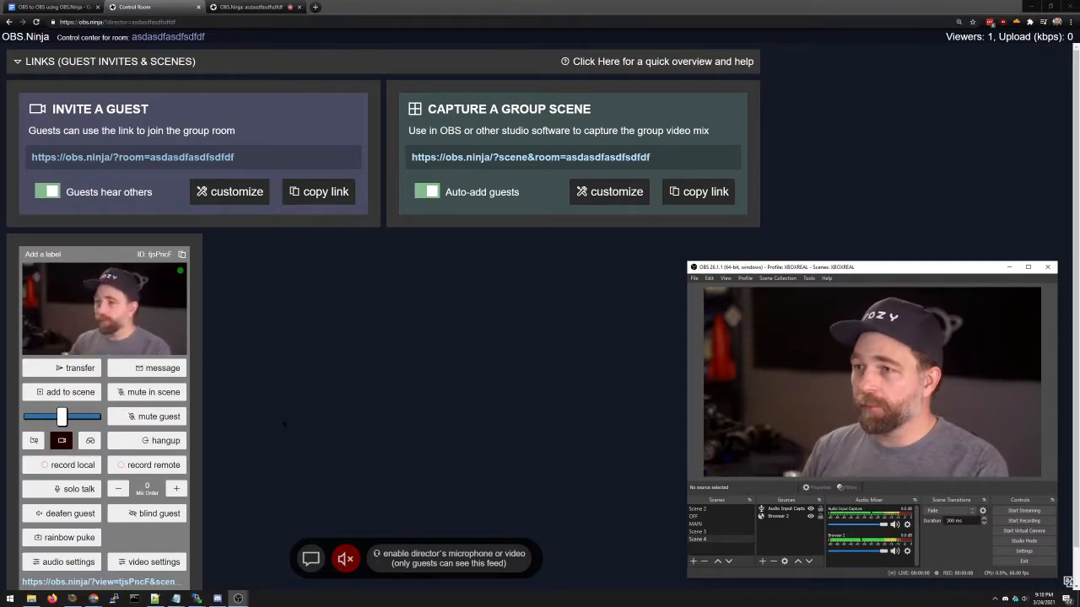
pyautogui.moveTo(102, 582); pyautogui.dragTo(791, 541)
pyautogui.click(935, 447)
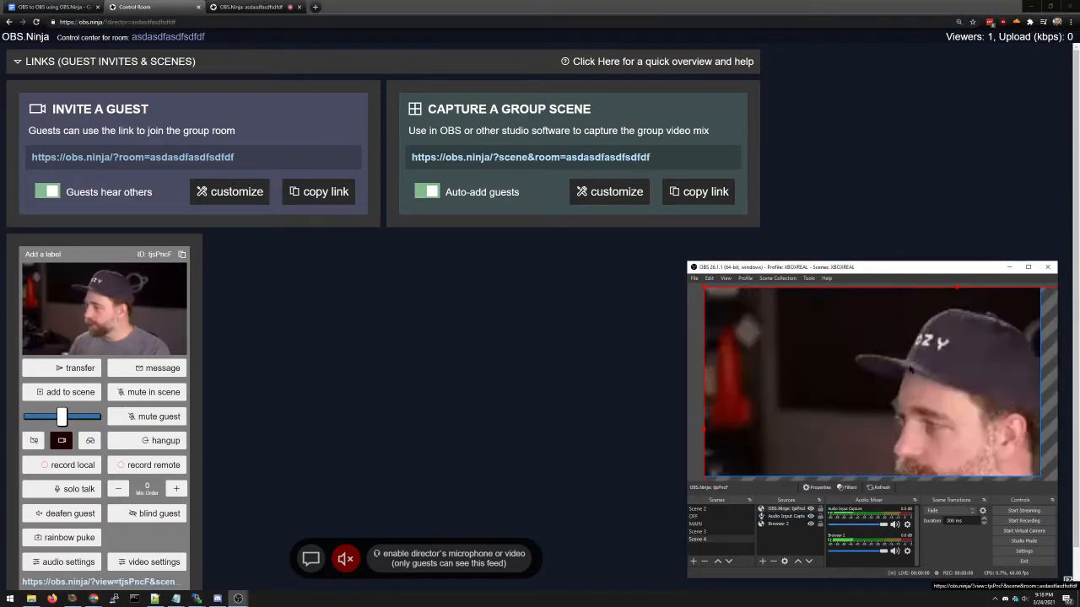
# Delete the Browser 2 source and the newly added OBS.Ninja guest source from Scene 4 in OBS.
pyautogui.click(779, 524)
pyautogui.press('Delete')
pyautogui.press('Return')
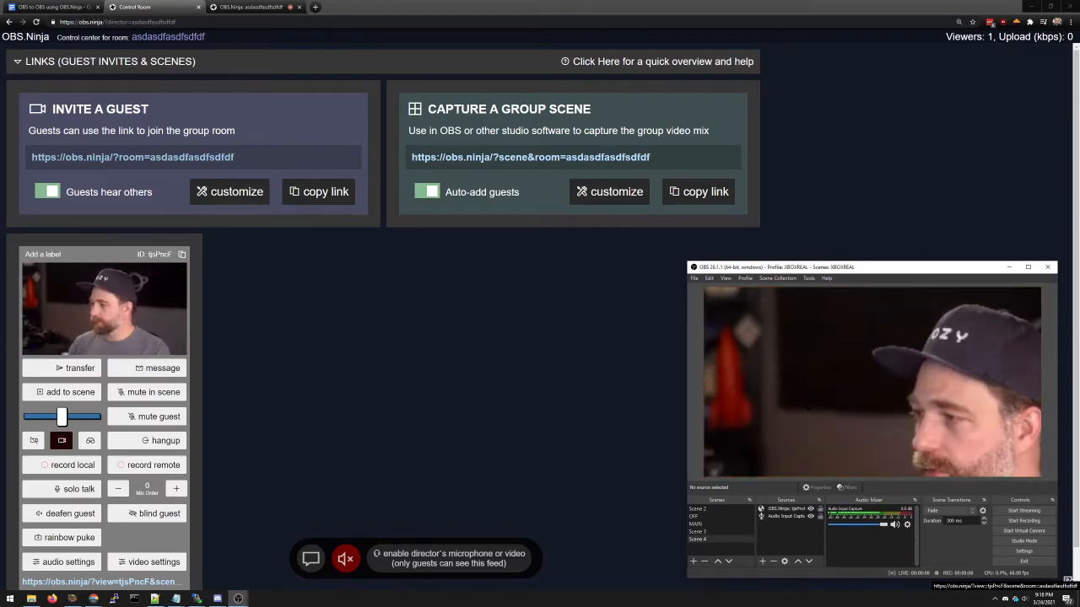
pyautogui.click(787, 509)
pyautogui.press('Delete')
pyautogui.press('Return')
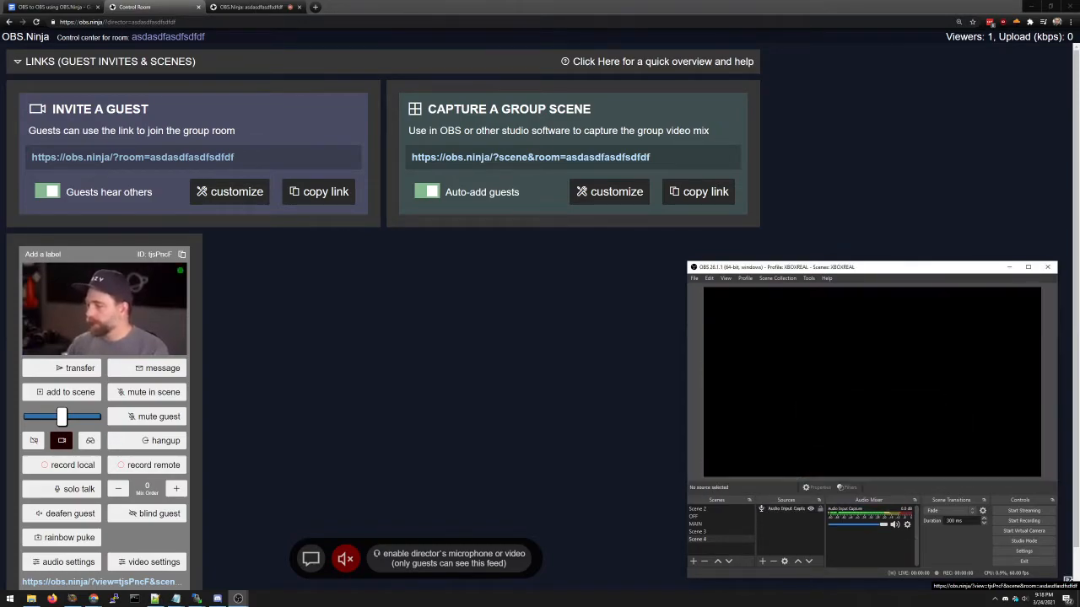
# Bring the guest's OBS.Ninja feed into the empty OBS scene by its link and scale it to fill the canvas.
pyautogui.moveTo(101, 316); pyautogui.dragTo(869, 379)
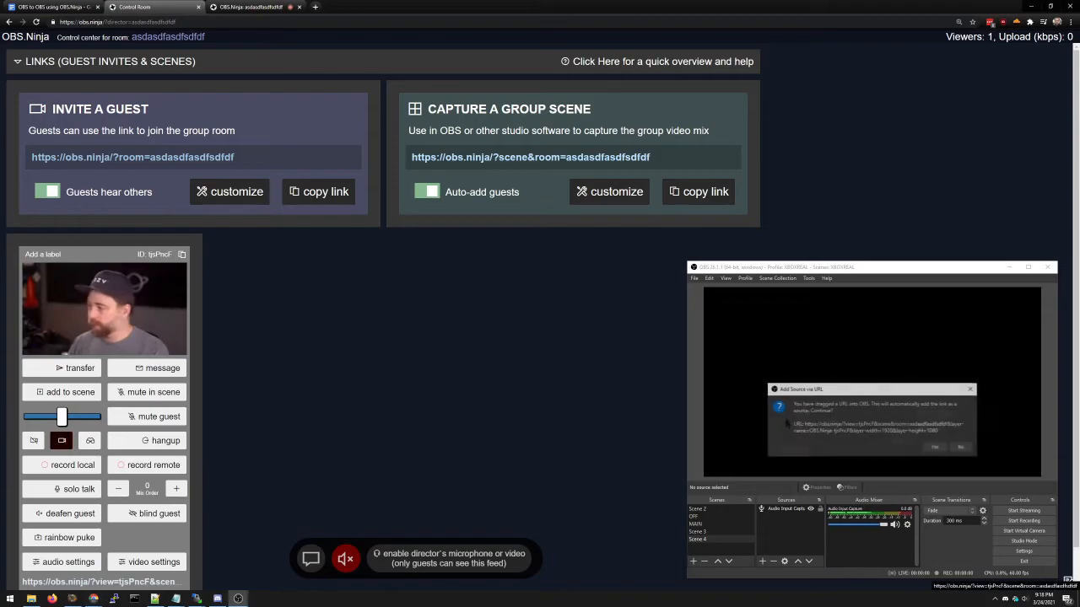
pyautogui.click(932, 447)
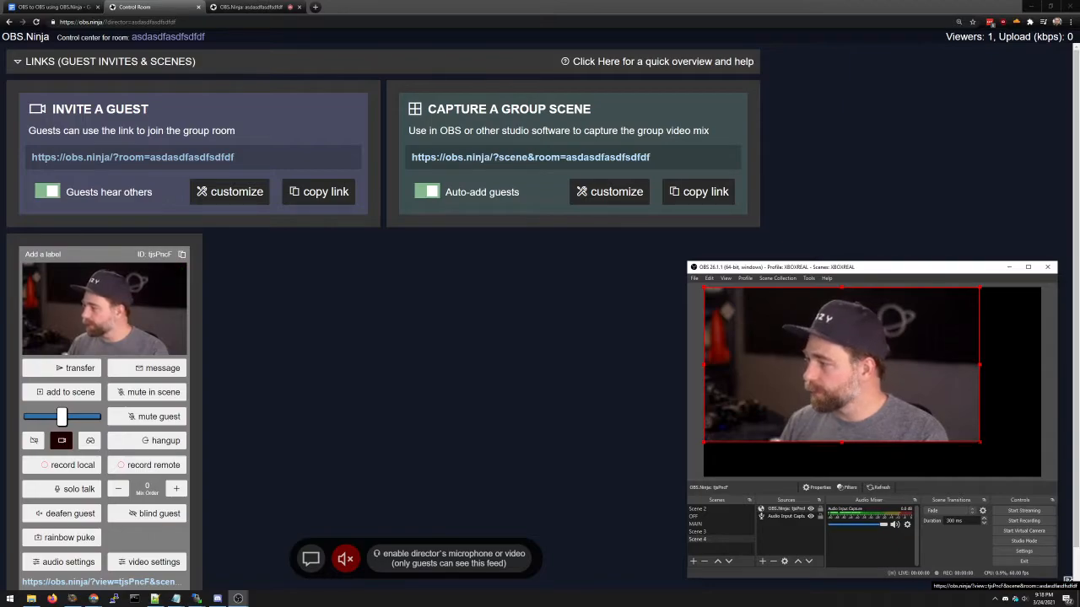
pyautogui.moveTo(980, 442); pyautogui.dragTo(1037, 456)
# Enable Control audio via OBS in the properties of the OBS.Ninja guest source.
pyautogui.doubleClick(782, 509)
pyautogui.click(747, 490)
pyautogui.scroll(-2, 774, 506)
pyautogui.click(748, 431)
pyautogui.click(747, 420)
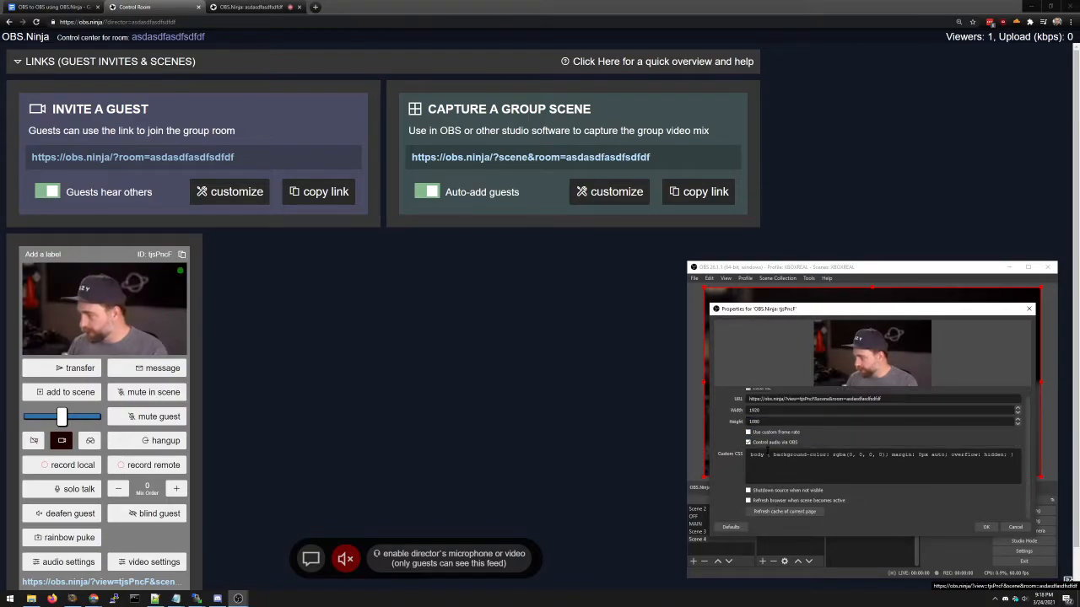
pyautogui.click(985, 527)
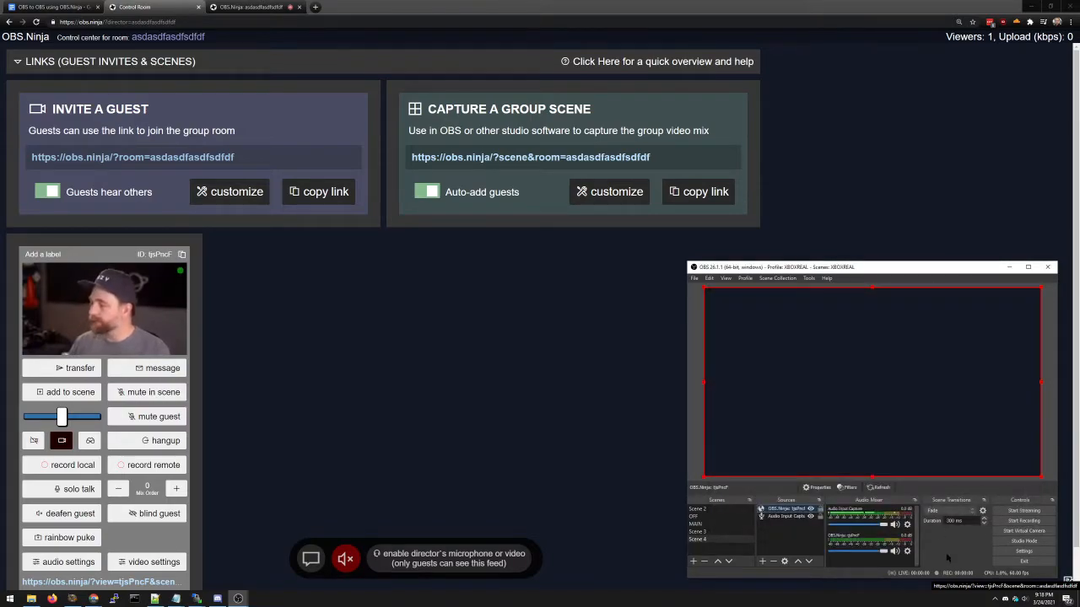
# Move the OBS window aside and view the guest page's camera feed before returning to the control room.
pyautogui.moveTo(820, 272); pyautogui.dragTo(773, 269)
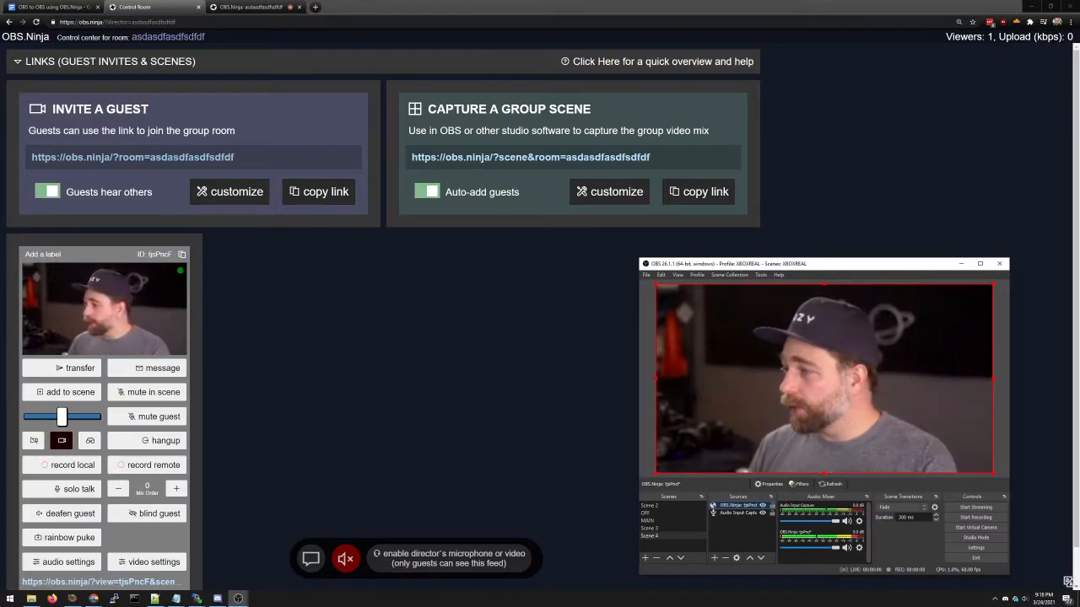
pyautogui.click(253, 7)
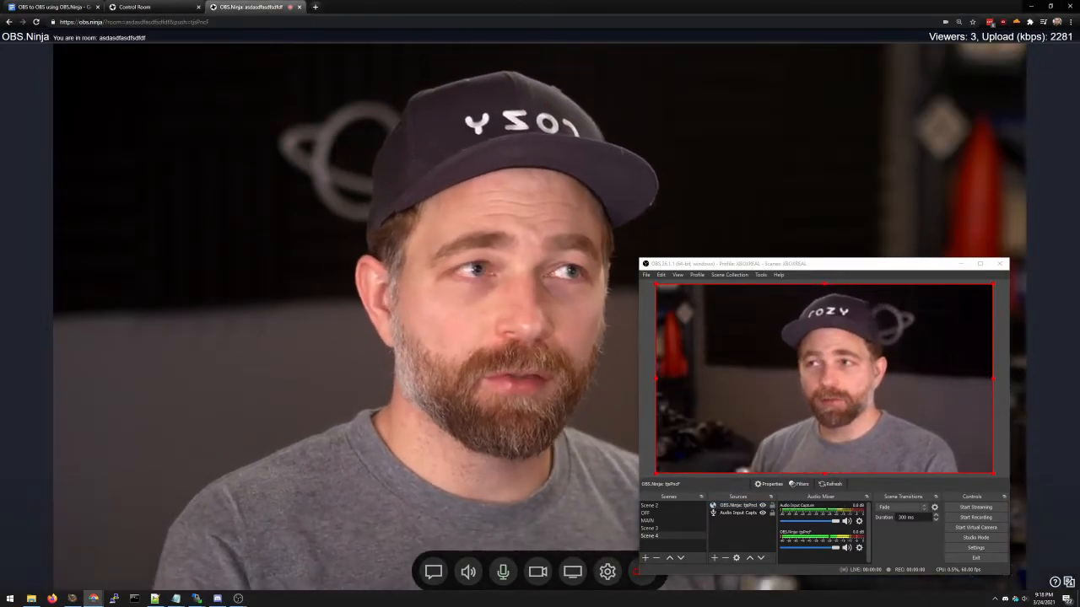
pyautogui.hotkey('ctrl', 'shift', 'Tab')
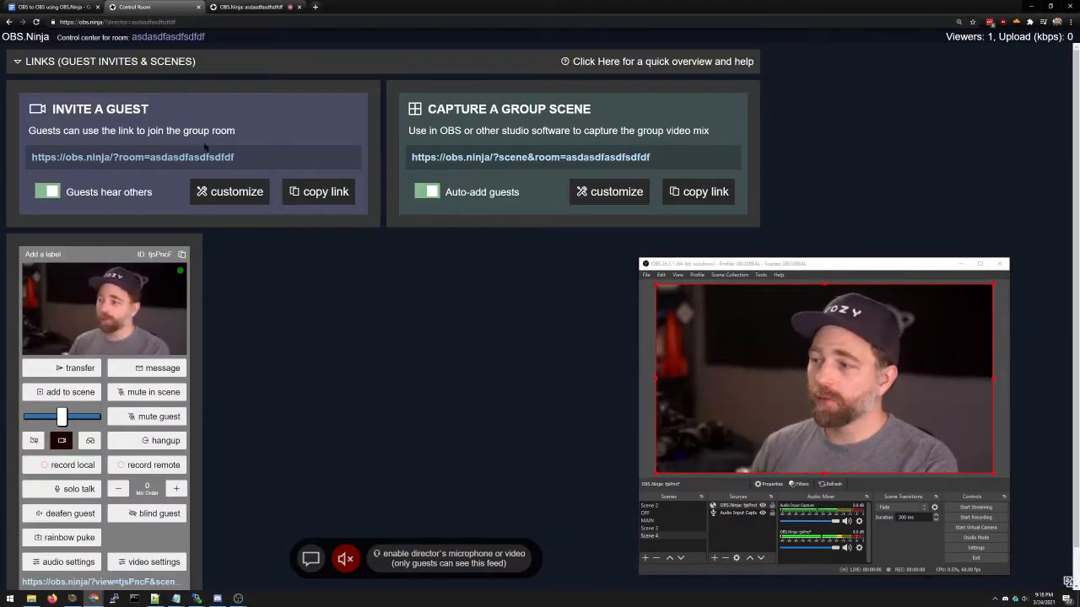
# Enable the director's microphone and video in the control room and choose Cam Link 4K as the video source.
pyautogui.click(456, 561)
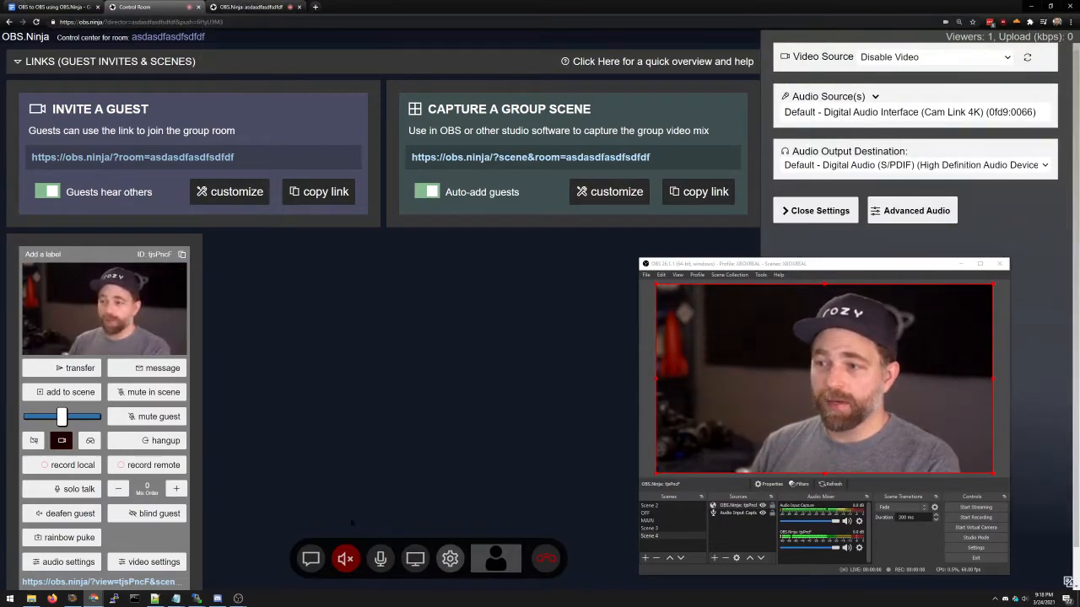
pyautogui.click(452, 562)
pyautogui.click(452, 562)
pyautogui.click(915, 58)
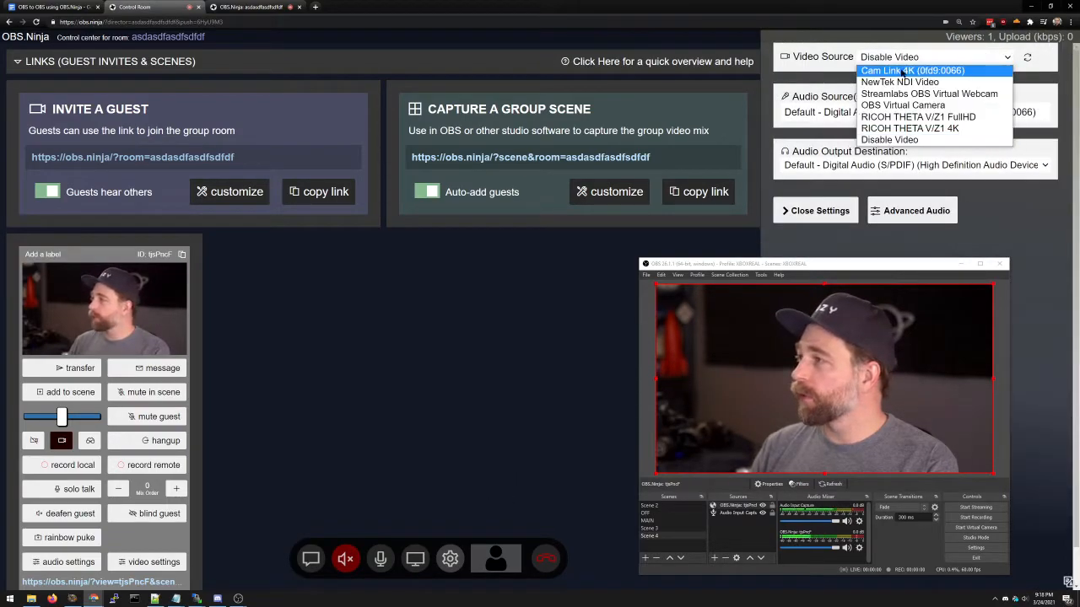
pyautogui.click(905, 71)
# Mute the speaker on the guest page and the director's microphone in the control room.
pyautogui.click(251, 7)
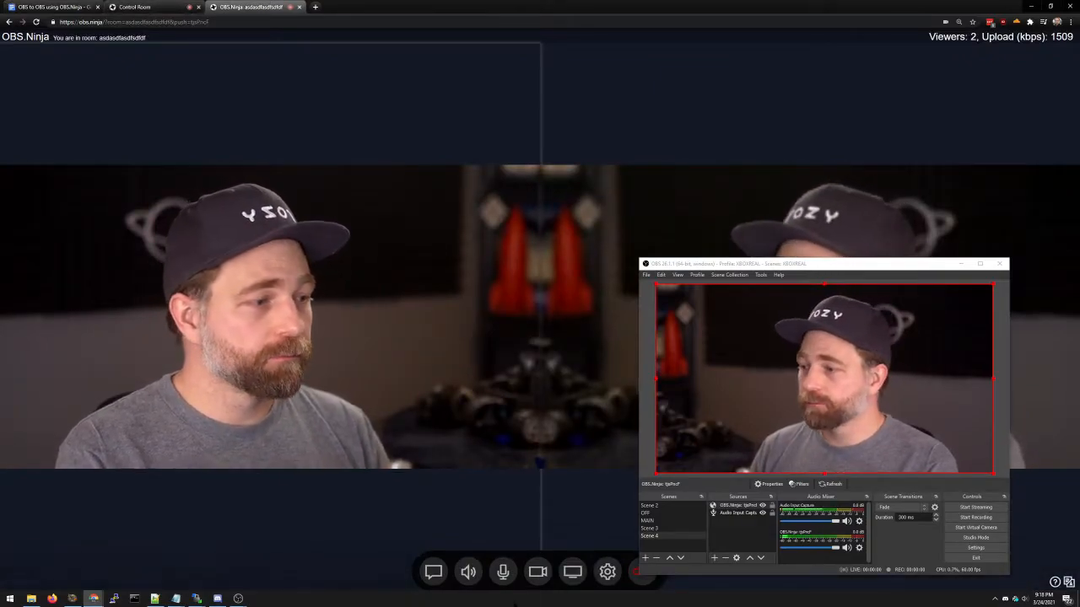
pyautogui.click(469, 572)
pyautogui.click(135, 6)
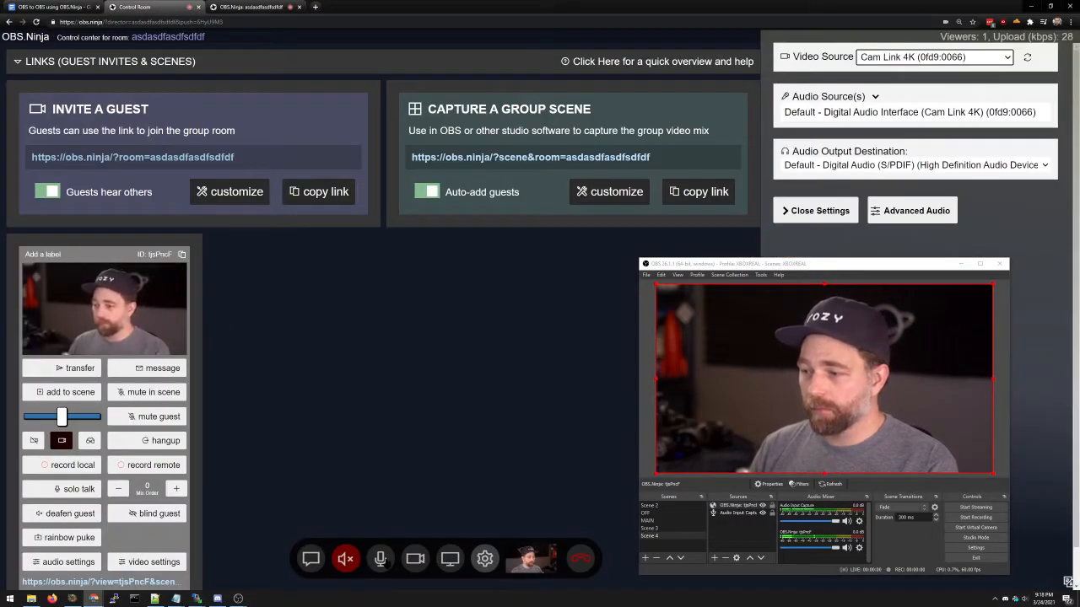
# Check how the director's feed appears on the guest page, consult the OBS to OBS guide, and return to the control room.
pyautogui.click(251, 7)
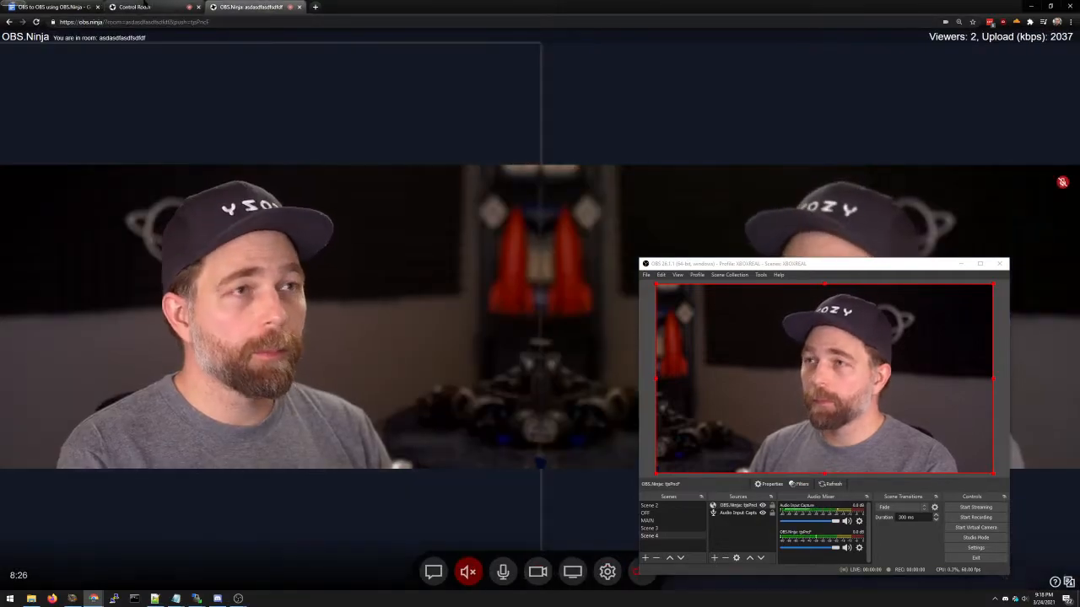
pyautogui.click(135, 7)
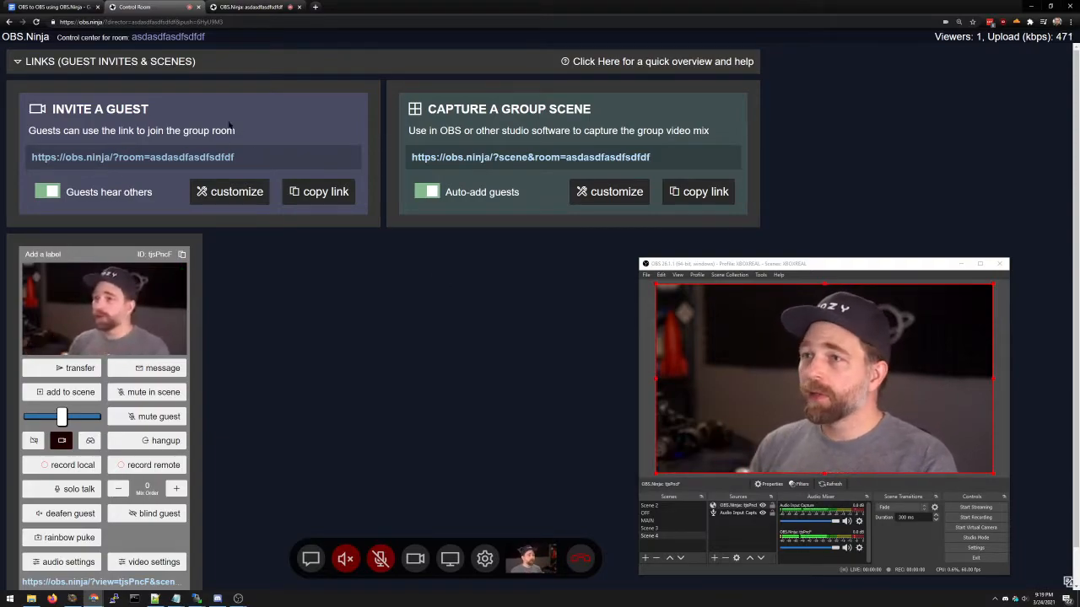
pyautogui.click(63, 7)
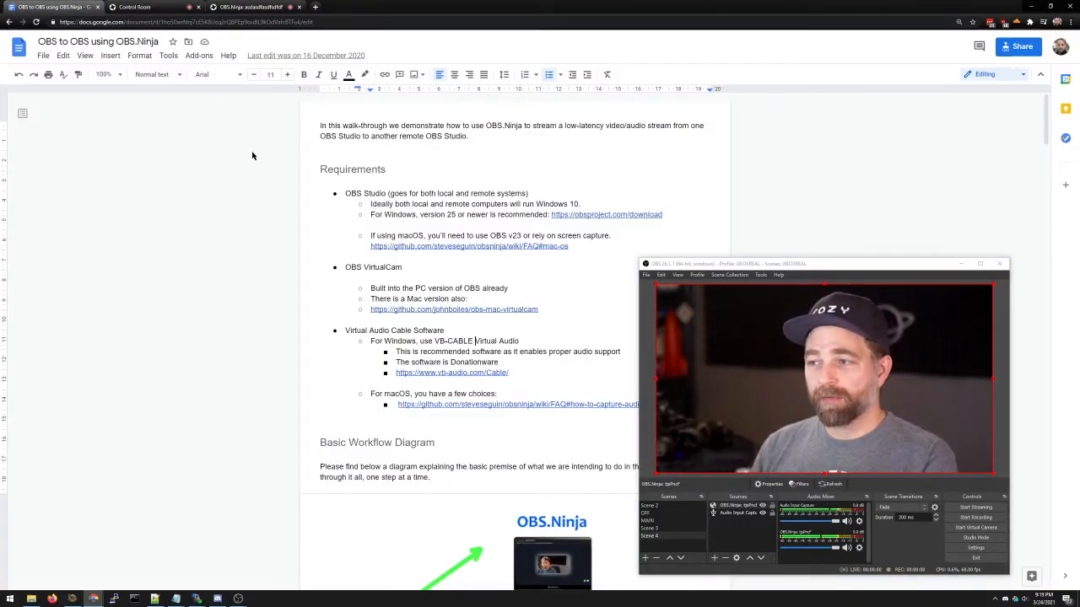
pyautogui.click(135, 7)
# Open the Advanced Audio Properties in OBS and turn off Active Sources Only to list every audio source.
pyautogui.moveTo(774, 263); pyautogui.dragTo(800, 248)
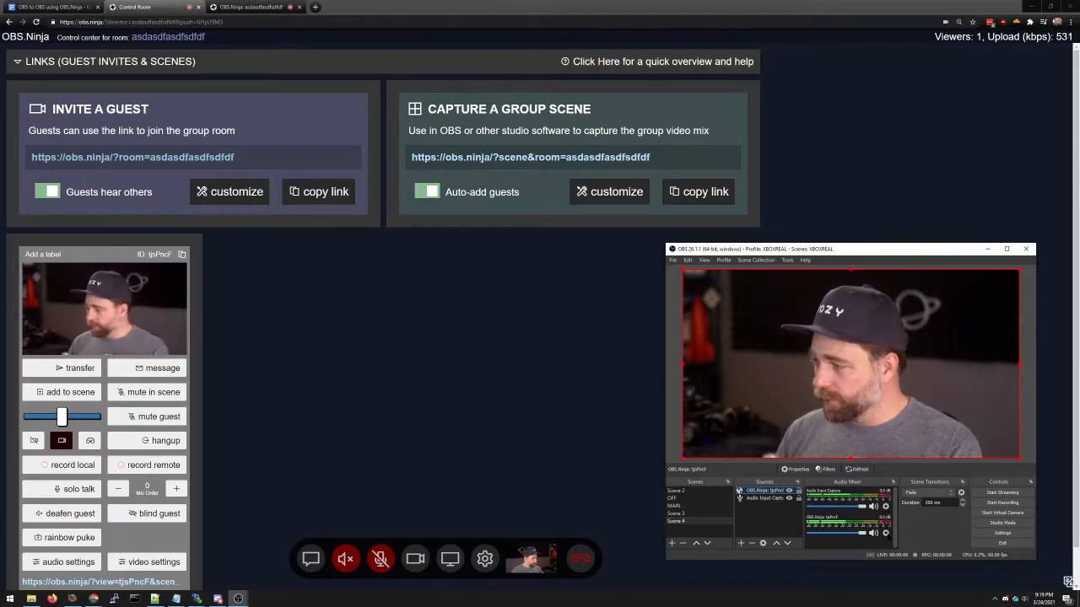
pyautogui.click(886, 533)
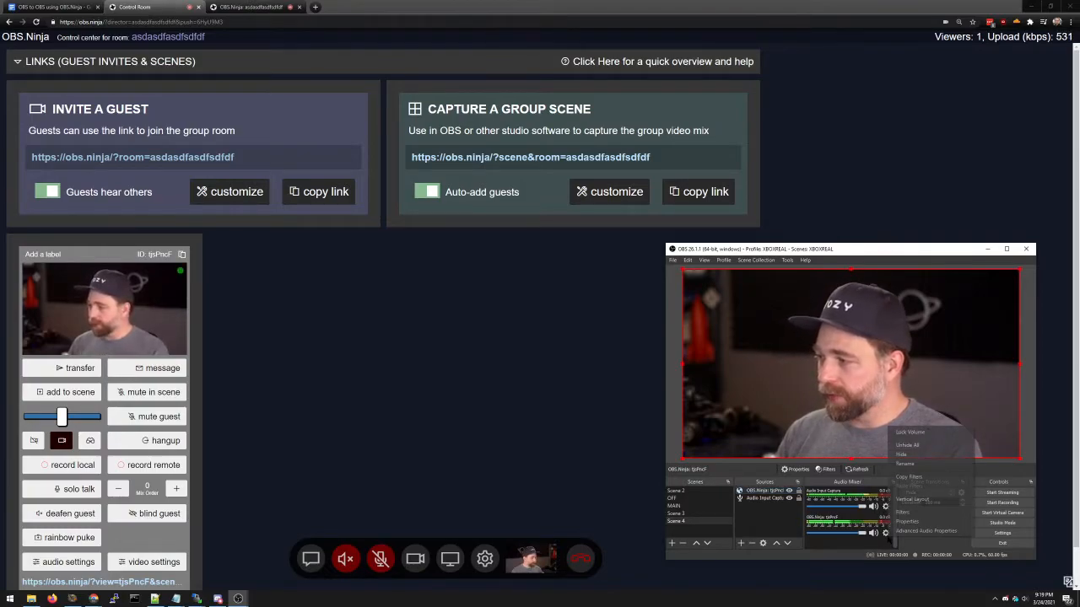
pyautogui.click(908, 532)
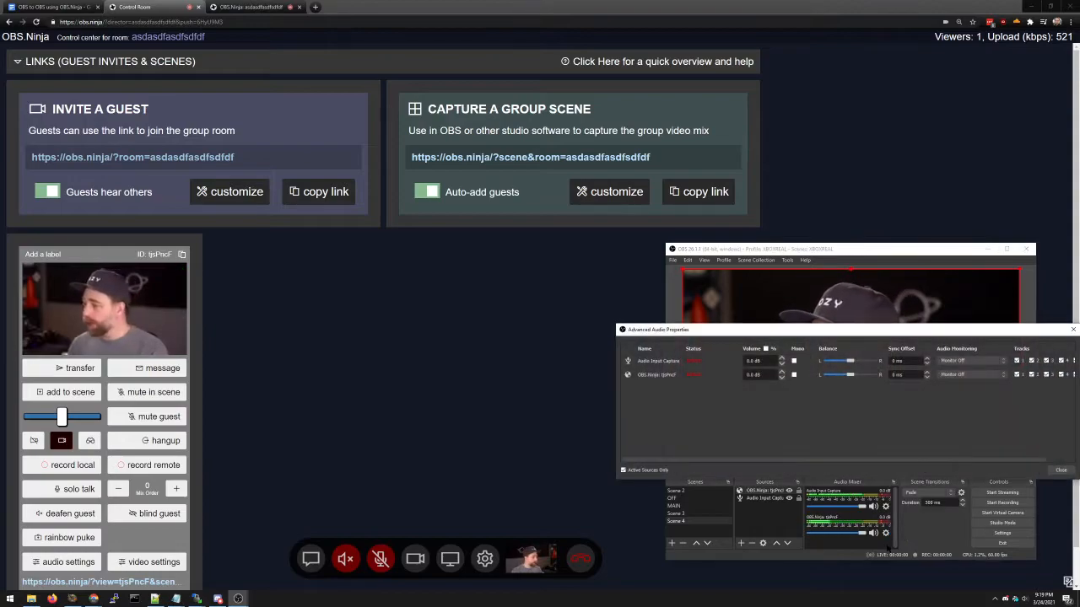
pyautogui.moveTo(766, 330); pyautogui.dragTo(402, 271)
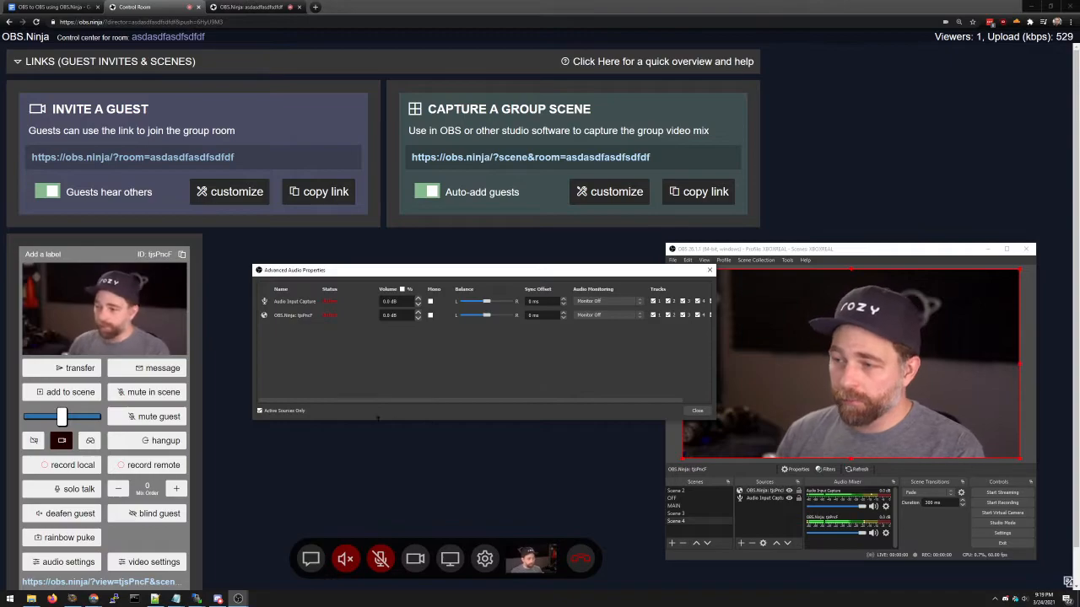
pyautogui.click(260, 410)
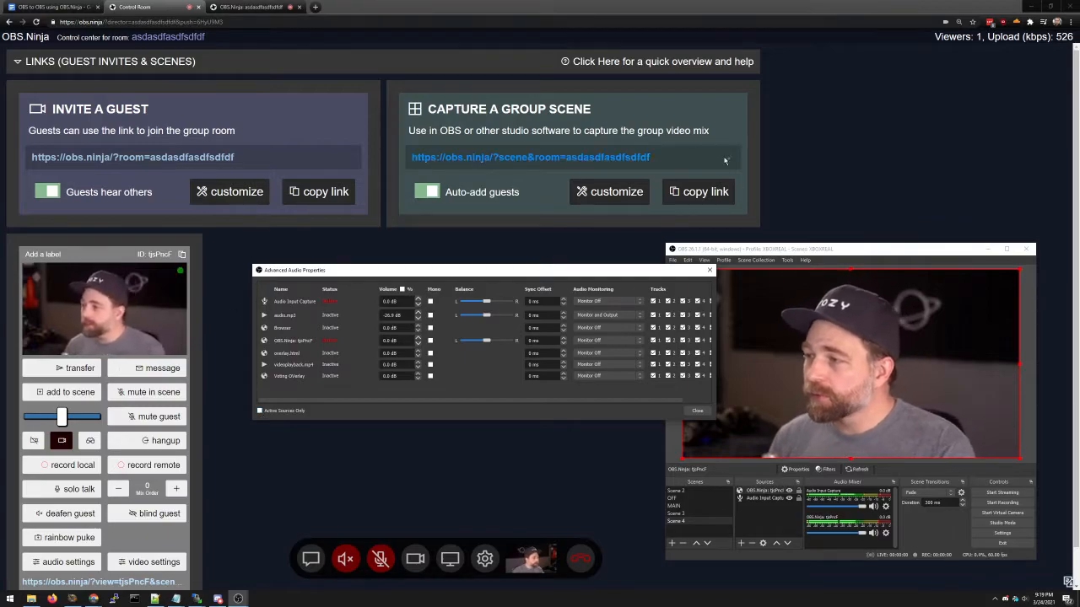
# Set the audio monitoring of Audio Input Capture and audio.mp3 to Monitor and Output.
pyautogui.click(607, 315)
pyautogui.click(603, 321)
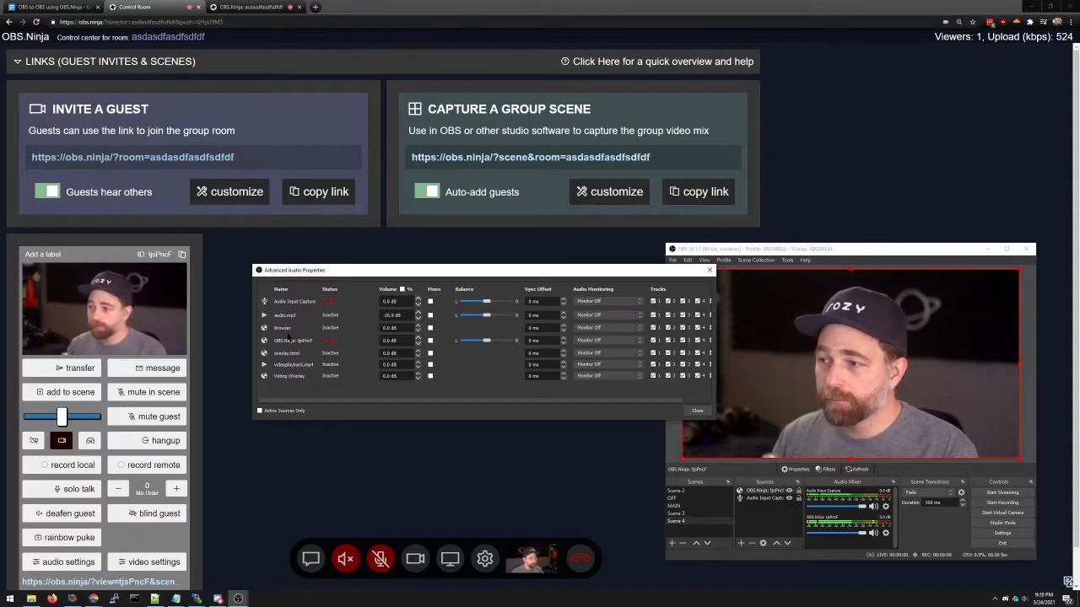
pyautogui.click(600, 301)
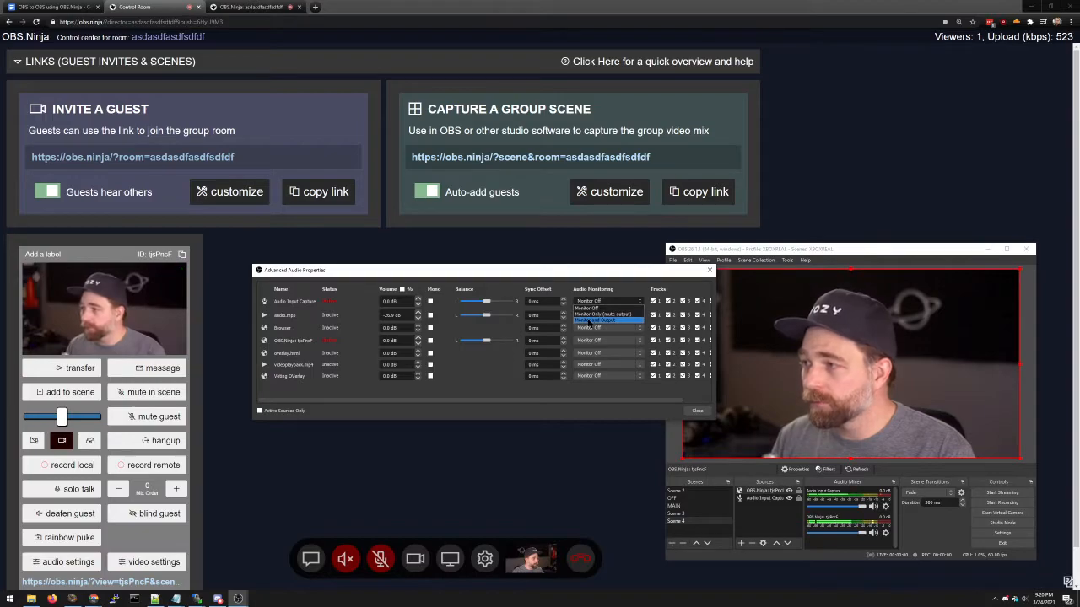
pyautogui.click(594, 320)
pyautogui.click(601, 315)
pyautogui.click(595, 334)
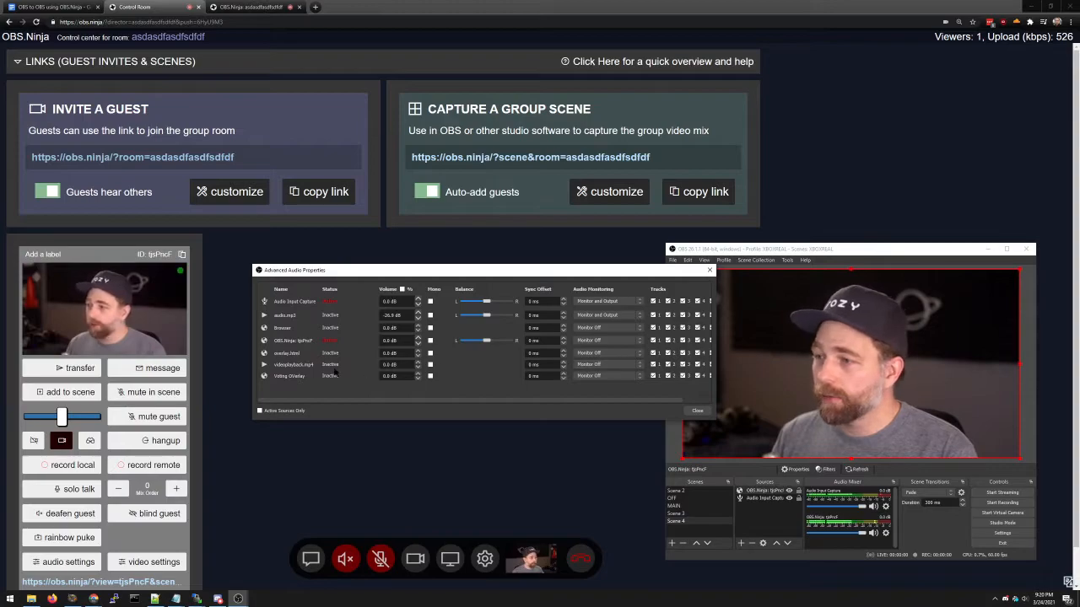
# Set the audio monitoring of videoplayback.mp4 to Monitor and Output and close the Advanced Audio Properties.
pyautogui.click(601, 364)
pyautogui.click(588, 383)
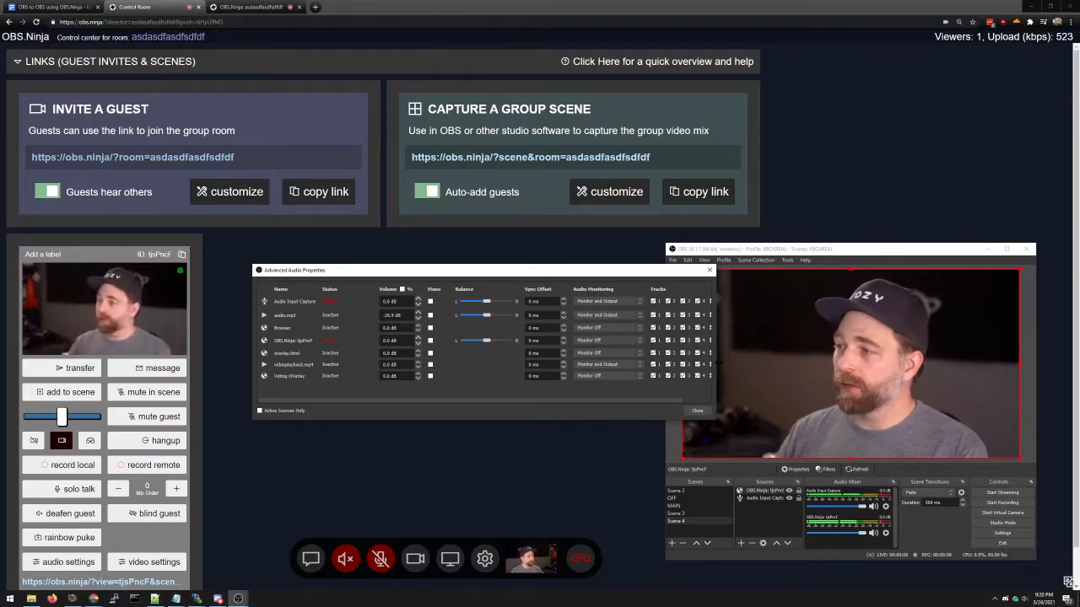
pyautogui.click(703, 412)
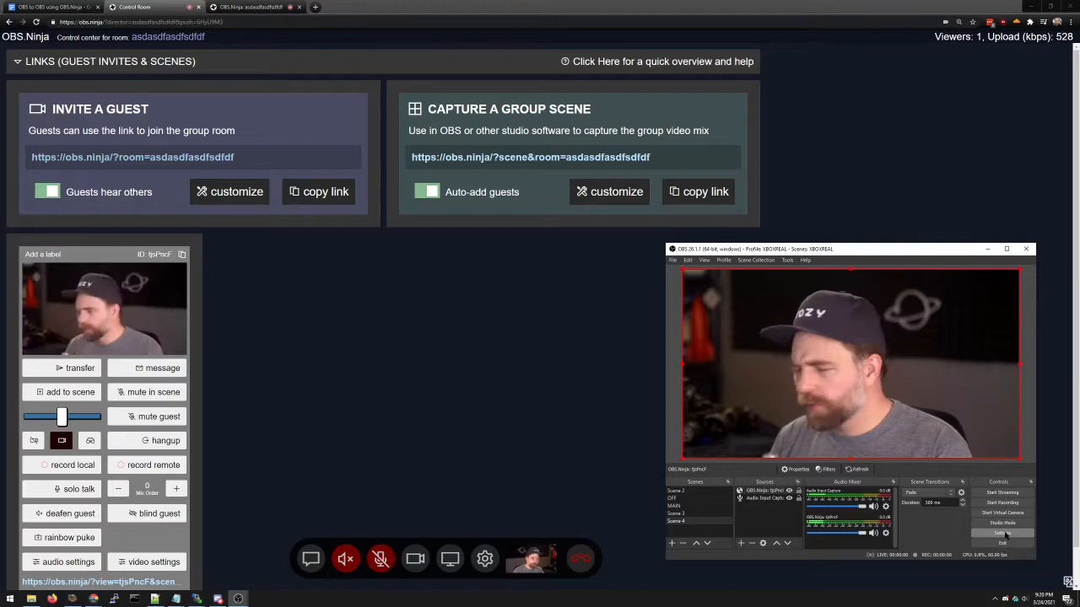
pyautogui.click(1004, 533)
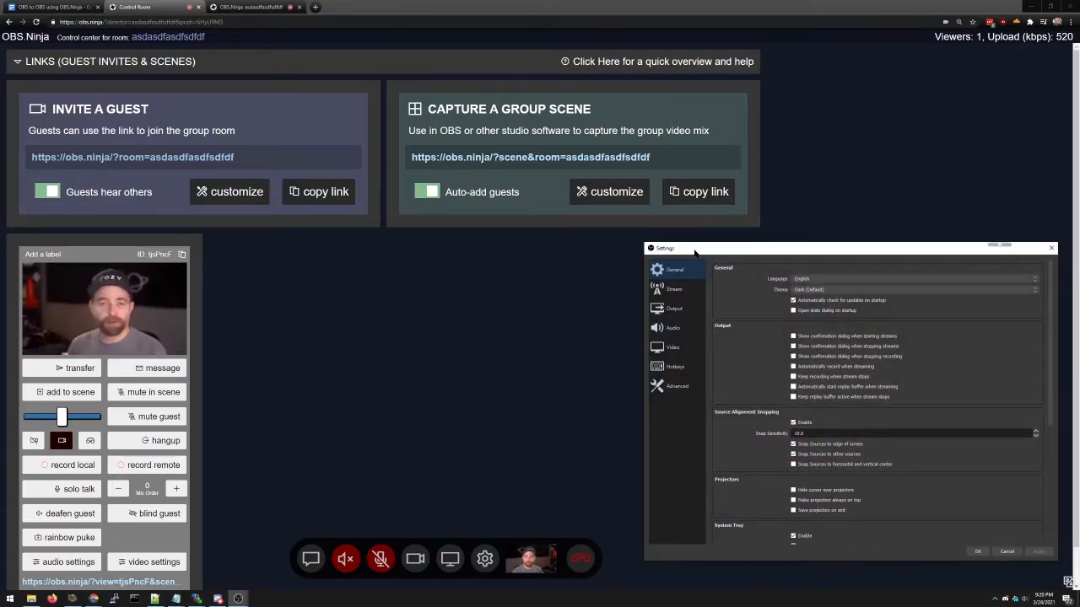
pyautogui.moveTo(694, 251); pyautogui.dragTo(536, 228)
pyautogui.click(514, 305)
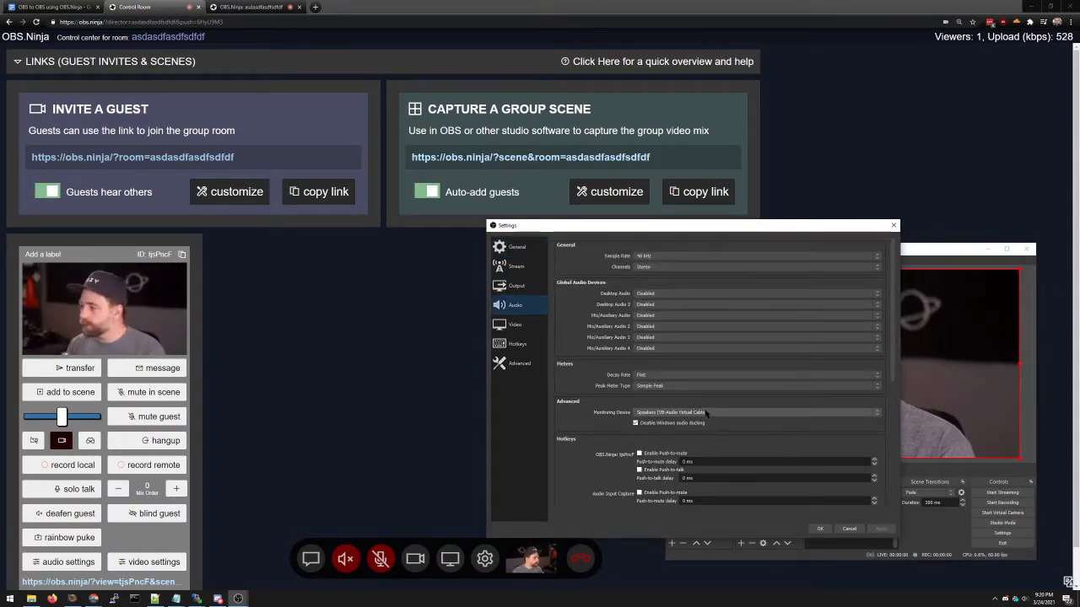
pyautogui.click(651, 416)
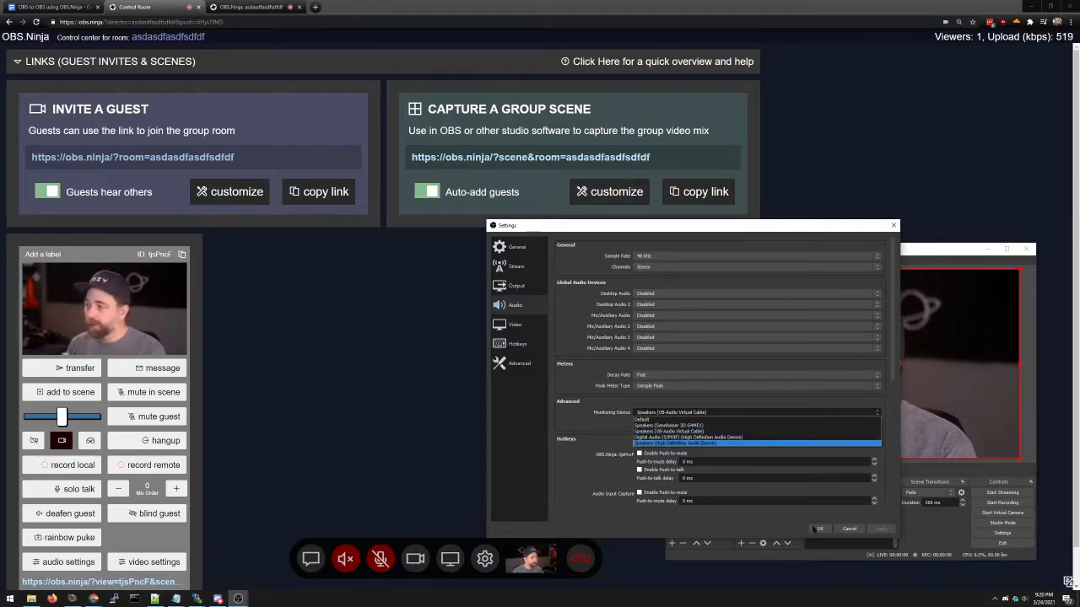
pyautogui.click(848, 529)
# Set the OBS audio monitoring device to Speakers (VB-Audio Virtual Cable) and apply the settings.
pyautogui.click(1002, 533)
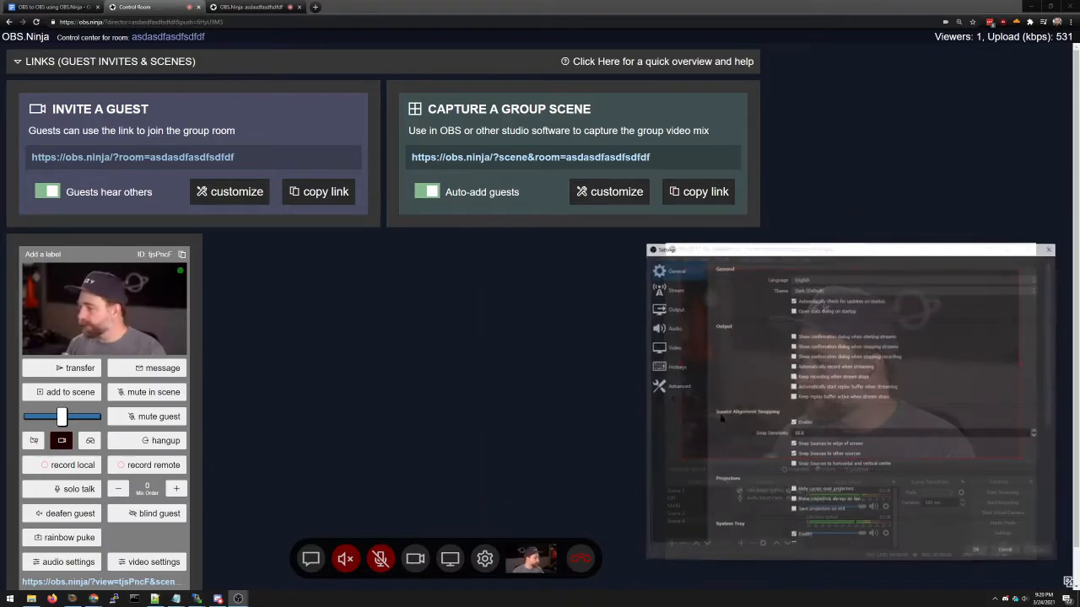
pyautogui.click(676, 385)
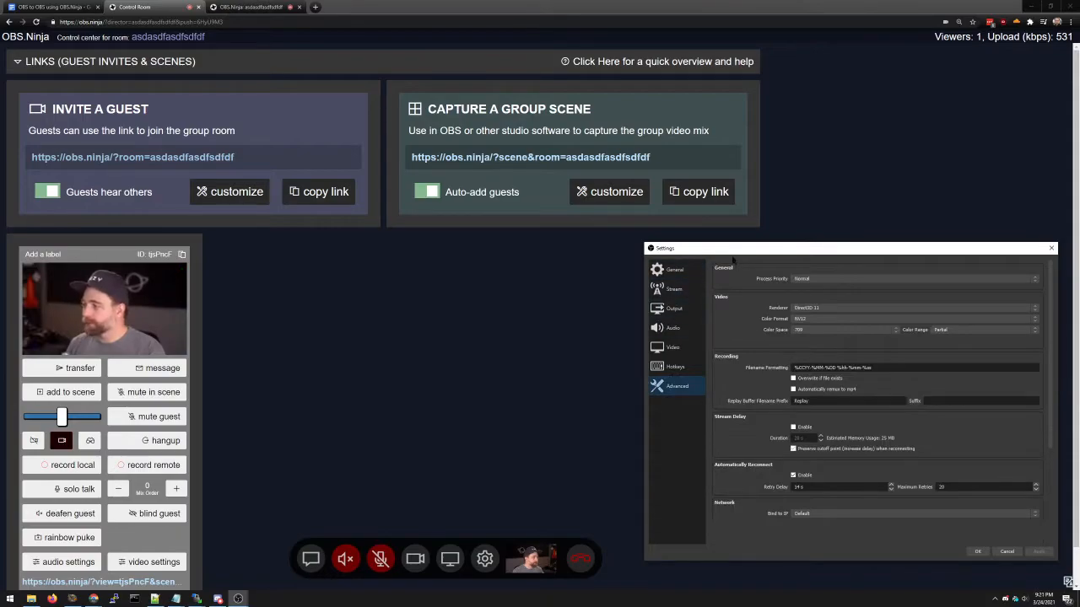
pyautogui.moveTo(726, 255); pyautogui.dragTo(553, 257)
pyautogui.click(500, 332)
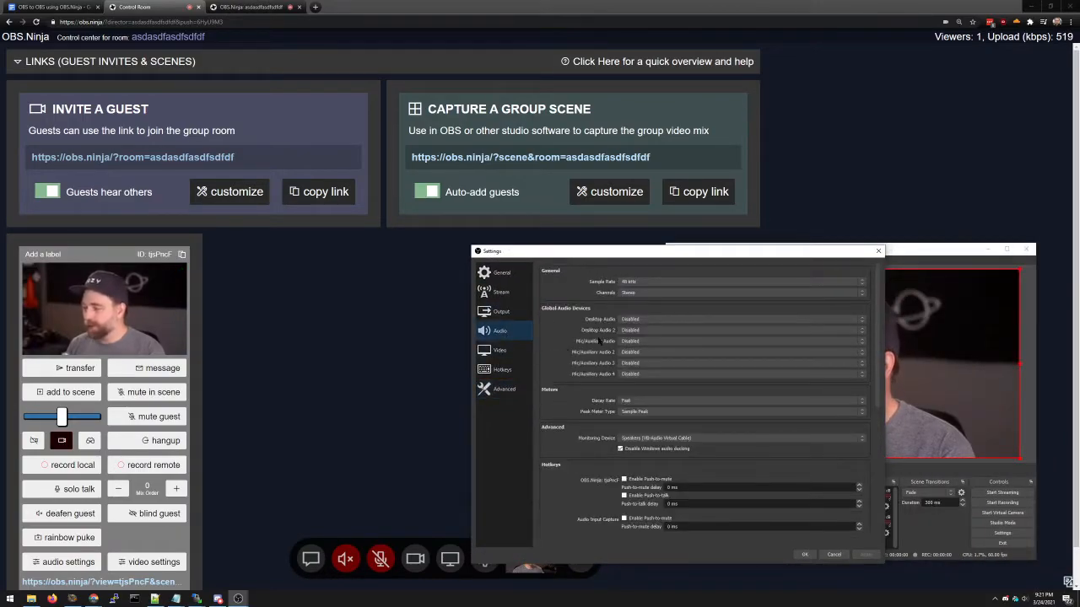
pyautogui.scroll(-3, 611, 344)
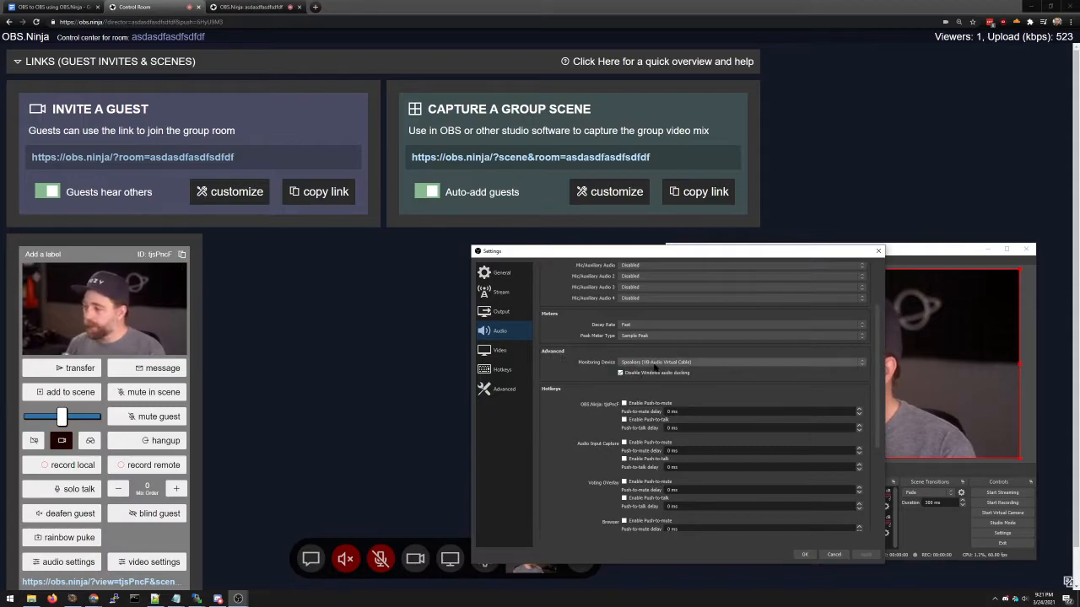
pyautogui.click(646, 363)
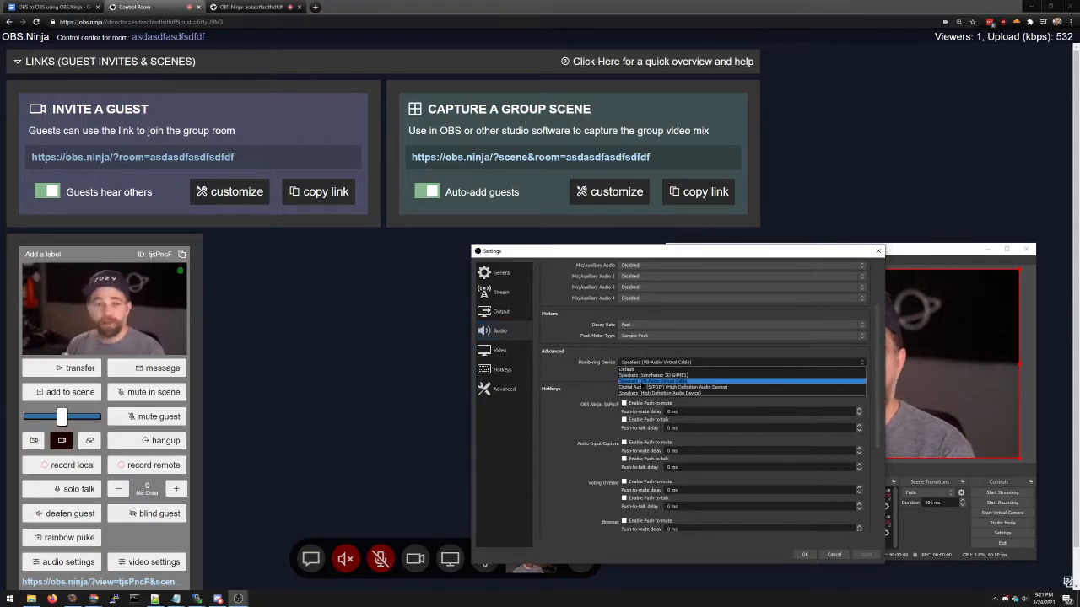
pyautogui.click(654, 381)
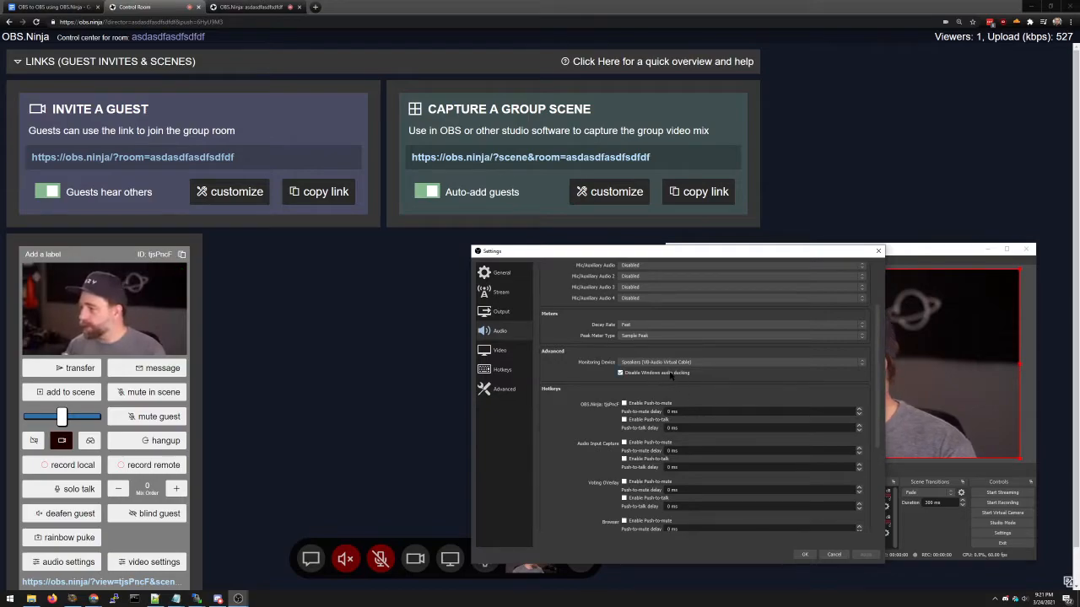
pyautogui.click(804, 555)
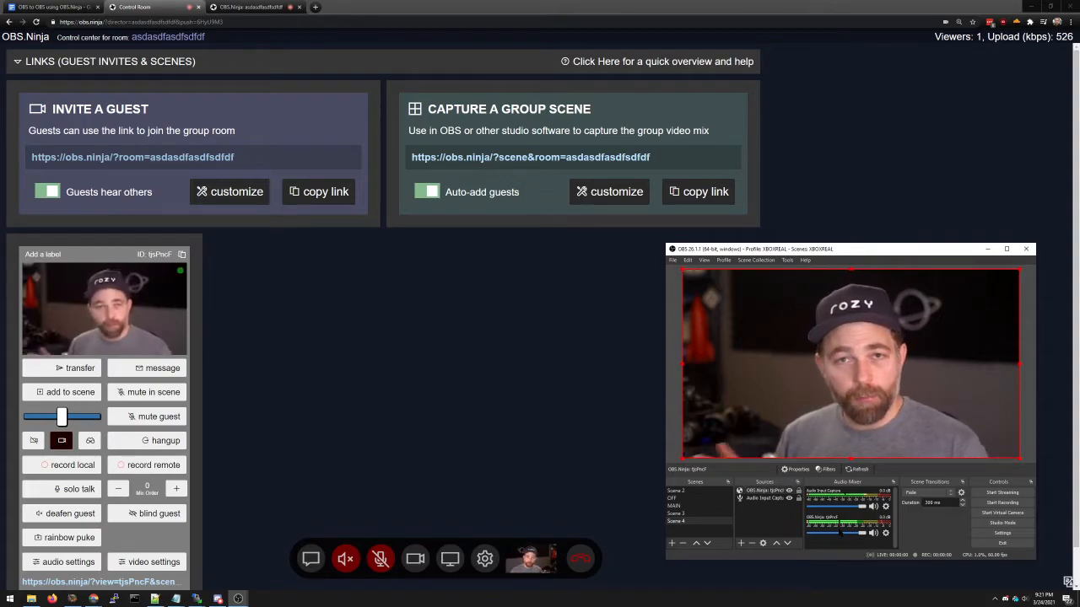
# Set the director's audio source in the control room to CABLE Output (VB-Audio Virtual Cable) and unmute the director's microphone.
pyautogui.click(625, 477)
pyautogui.click(749, 245)
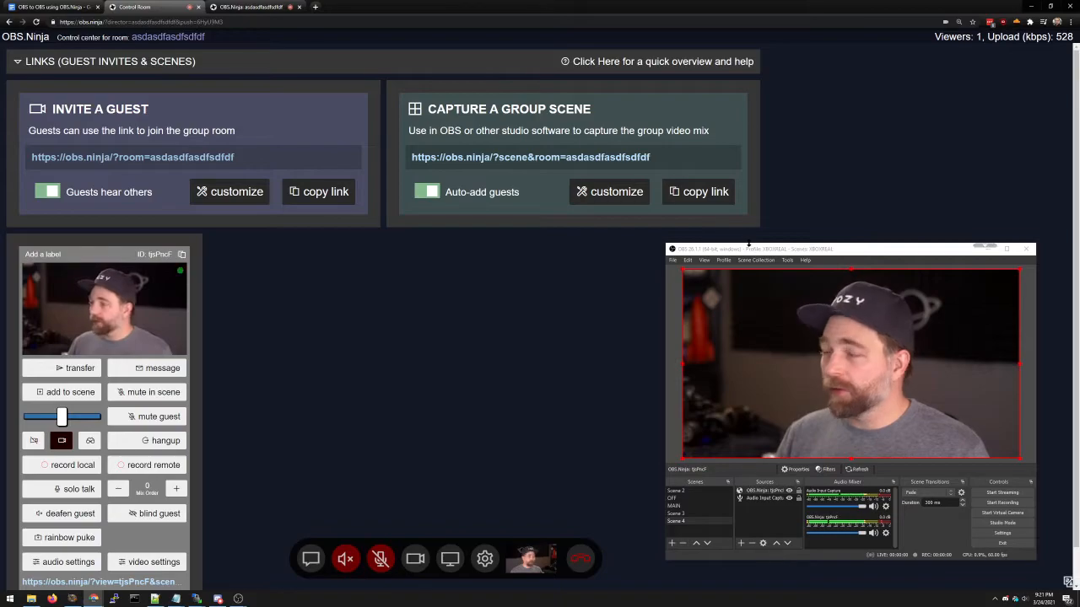
pyautogui.click(484, 558)
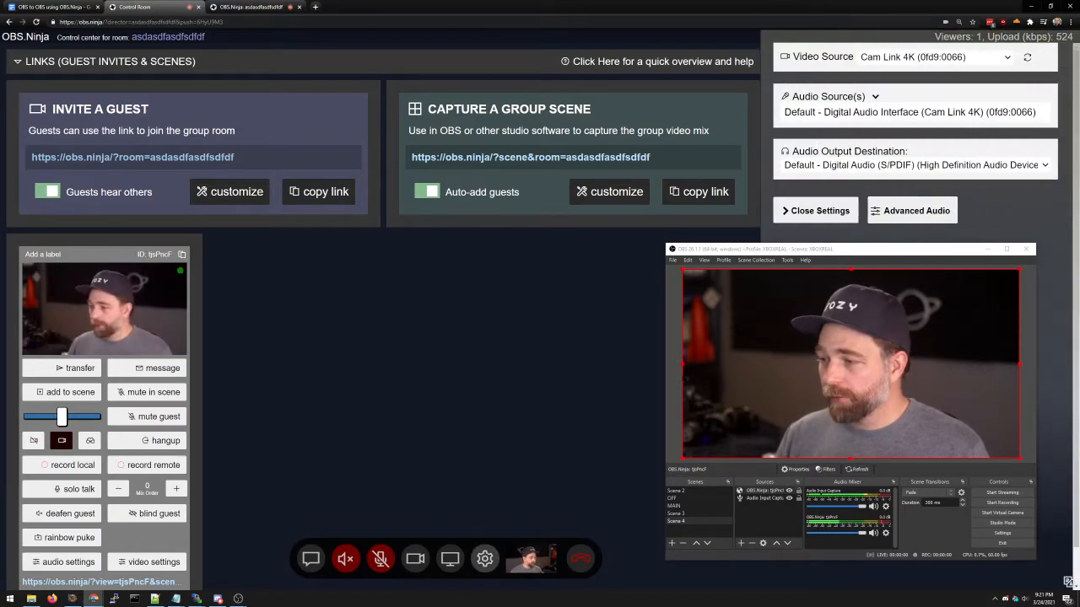
pyautogui.click(867, 112)
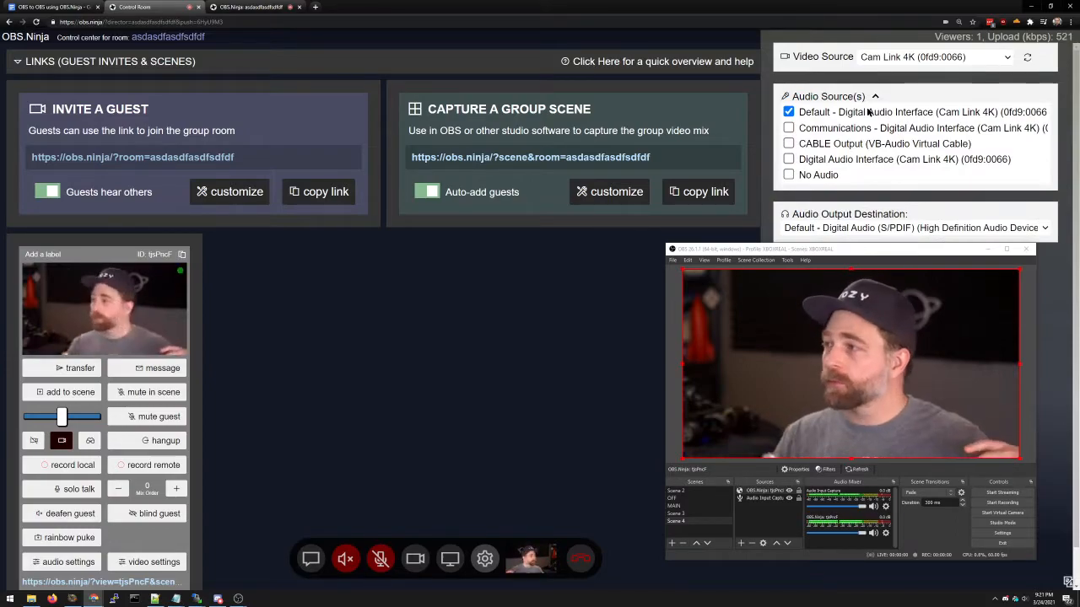
pyautogui.click(788, 144)
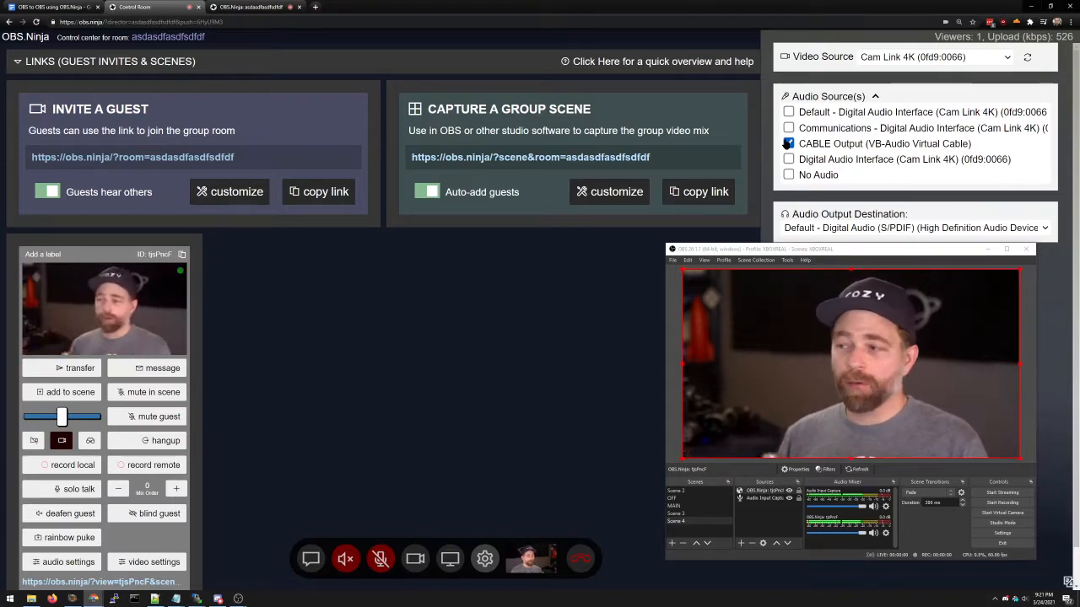
pyautogui.click(593, 297)
pyautogui.click(379, 561)
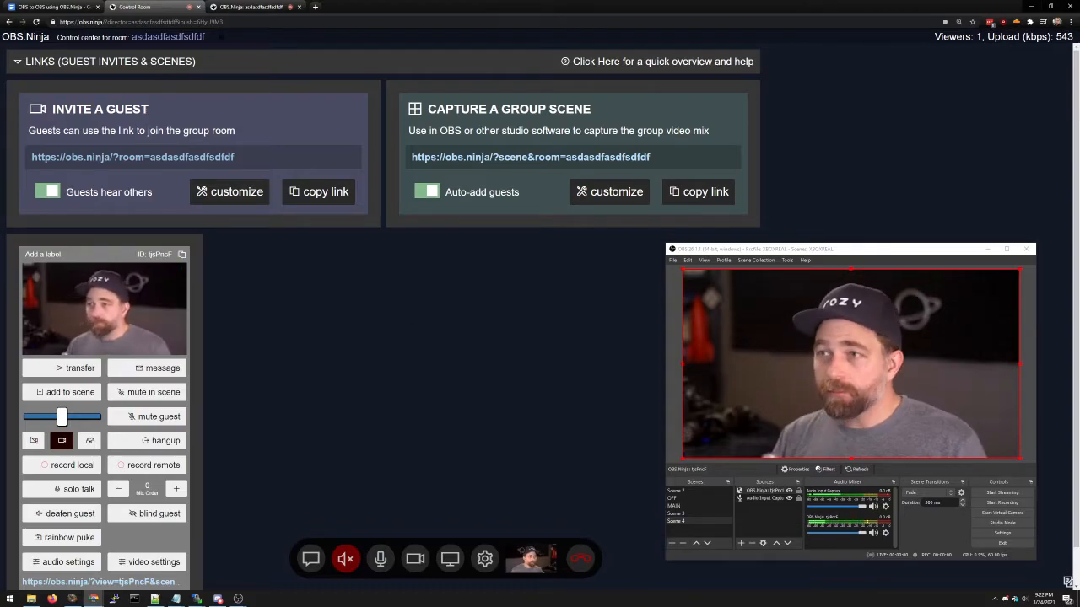
# Check the director's feed on the guest page, moving the OBS window aside to see both video feeds.
pyautogui.hotkey('ctrl', 'Tab')
pyautogui.moveTo(886, 255); pyautogui.dragTo(395, 221)
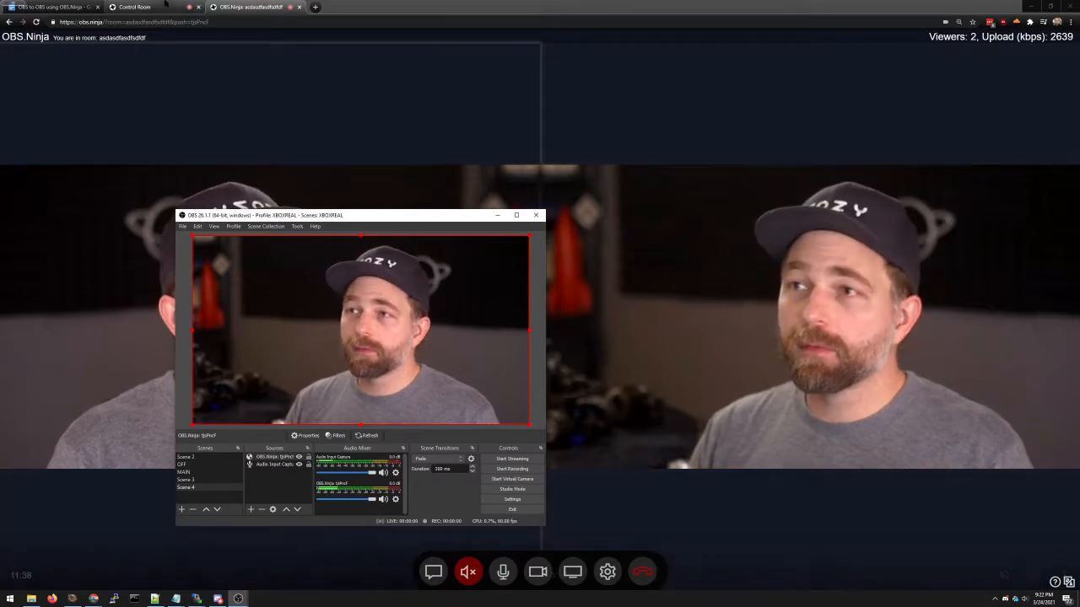
pyautogui.click(135, 6)
pyautogui.click(249, 7)
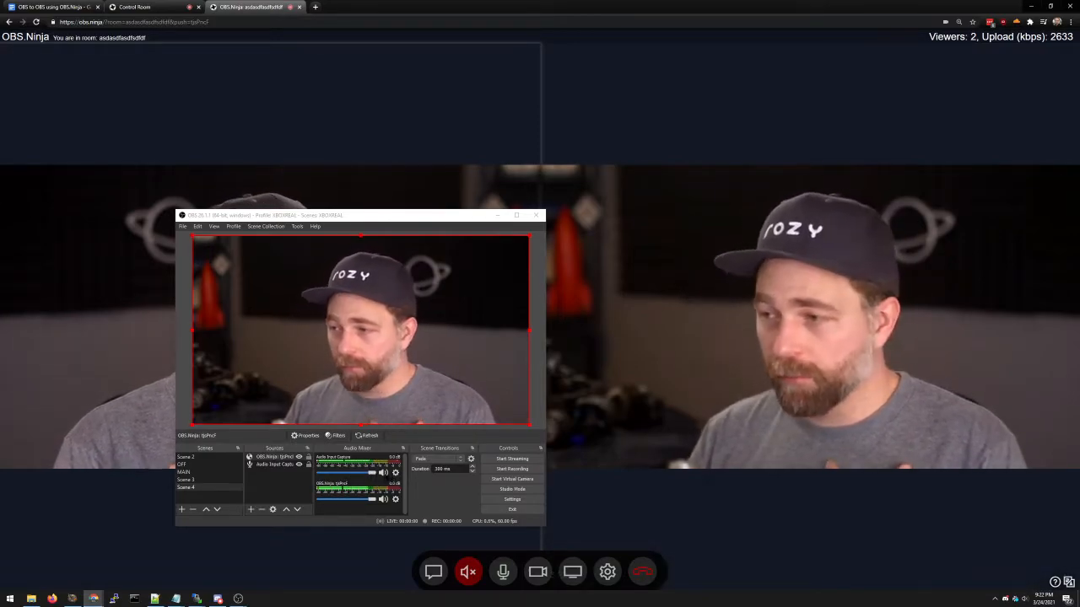
pyautogui.hotkey('alt', 'Tab')
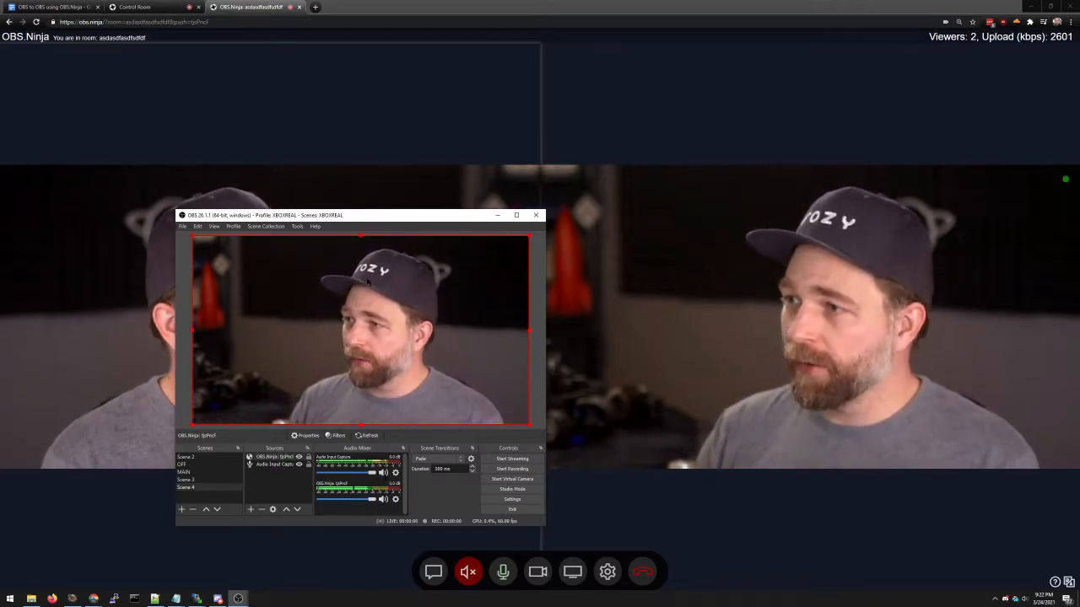
pyautogui.moveTo(407, 220); pyautogui.dragTo(912, 224)
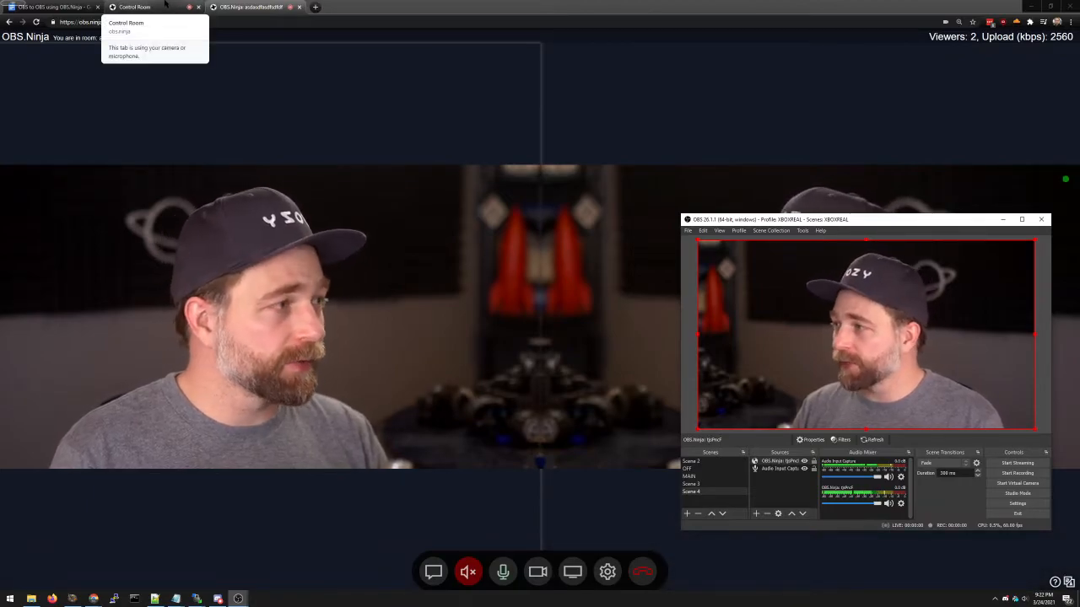
# Start the OBS virtual camera and set the director's video source in the control room to OBS Virtual Camera.
pyautogui.click(135, 7)
pyautogui.moveTo(835, 225); pyautogui.dragTo(513, 214)
pyautogui.click(696, 474)
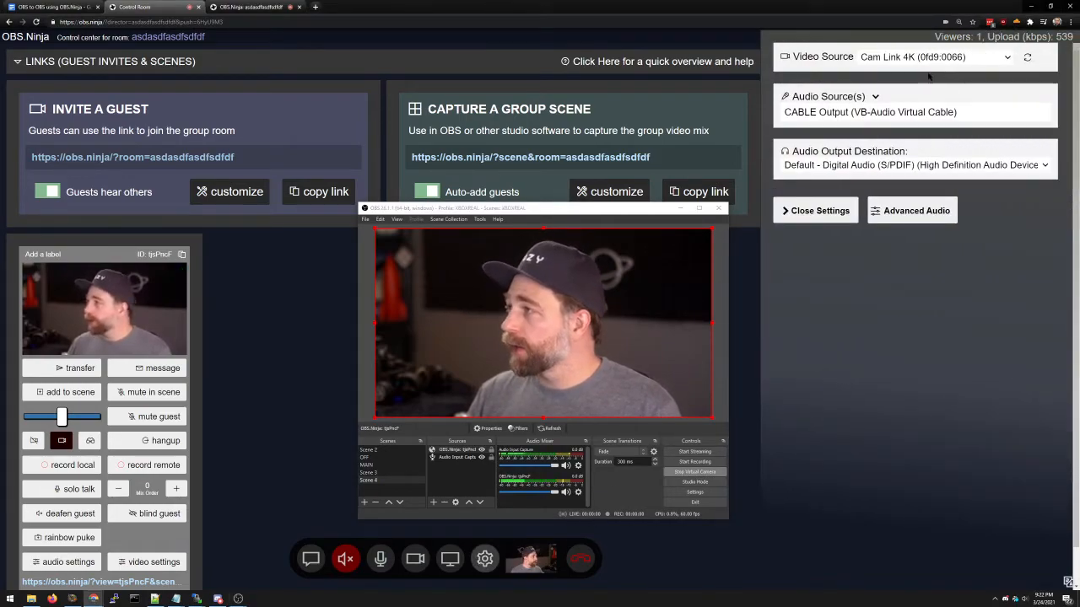
pyautogui.click(911, 57)
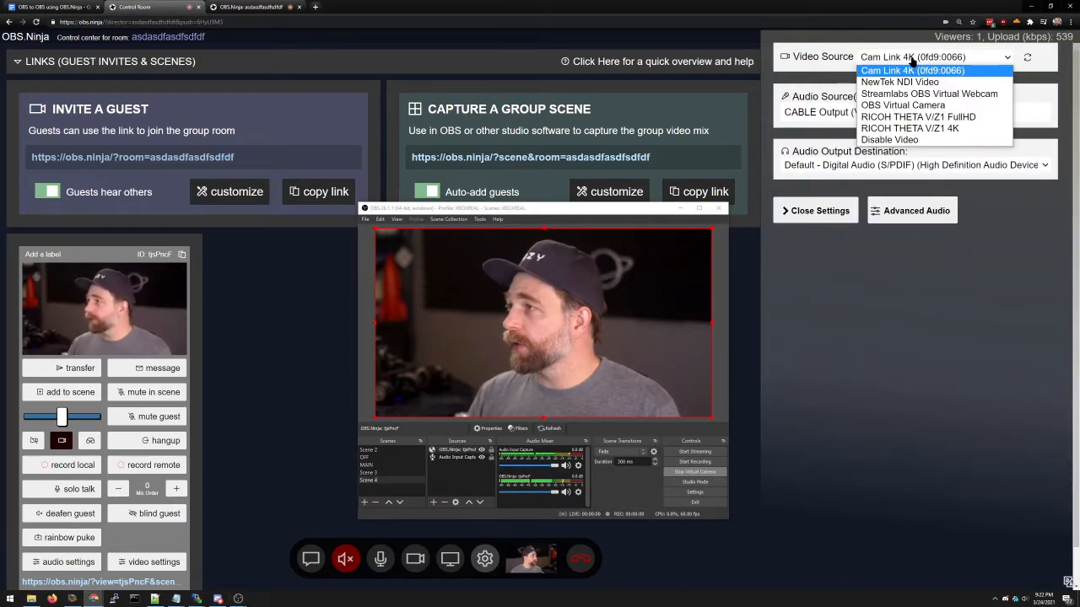
pyautogui.click(902, 105)
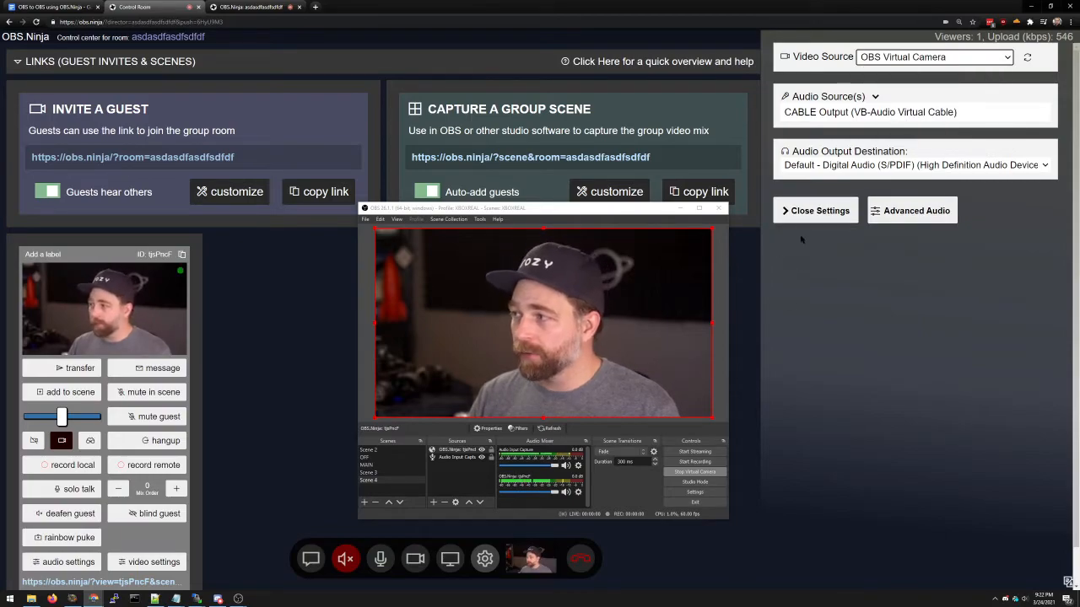
# Check the OBS virtual camera feed on the guest page and return to the control room.
pyautogui.hotkey('ctrl', 'Tab')
pyautogui.moveTo(590, 208); pyautogui.dragTo(374, 212)
pyautogui.moveTo(349, 343)
pyautogui.mouseDown()
pyautogui.moveTo(253, 354)
pyautogui.moveTo(347, 323)
pyautogui.moveTo(181, 367)
pyautogui.moveTo(308, 366)
pyautogui.moveTo(357, 337)
pyautogui.mouseUp()
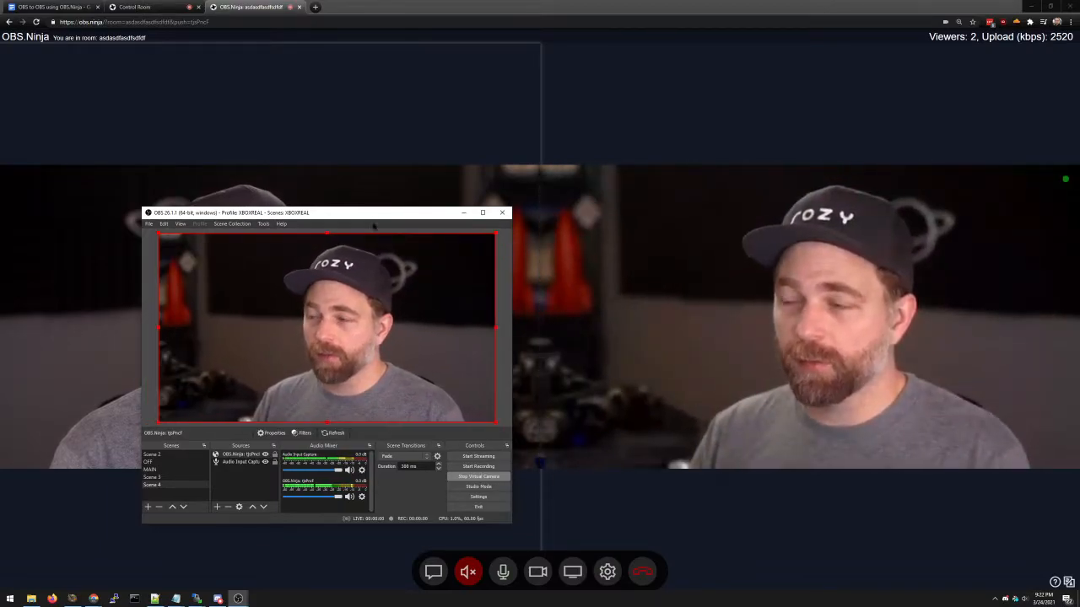
pyautogui.moveTo(374, 212); pyautogui.dragTo(890, 252)
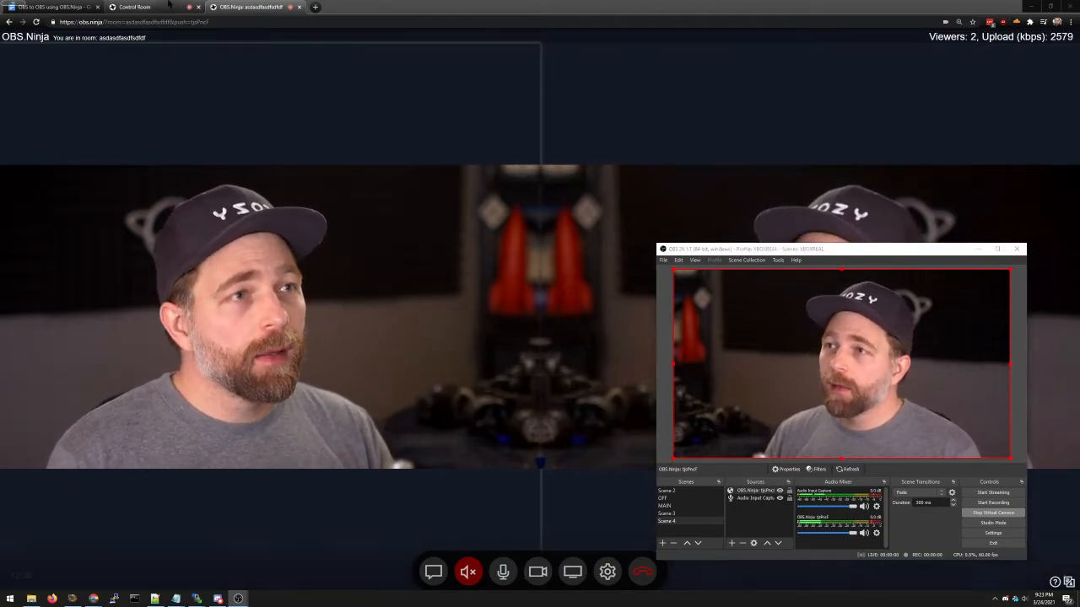
pyautogui.click(169, 5)
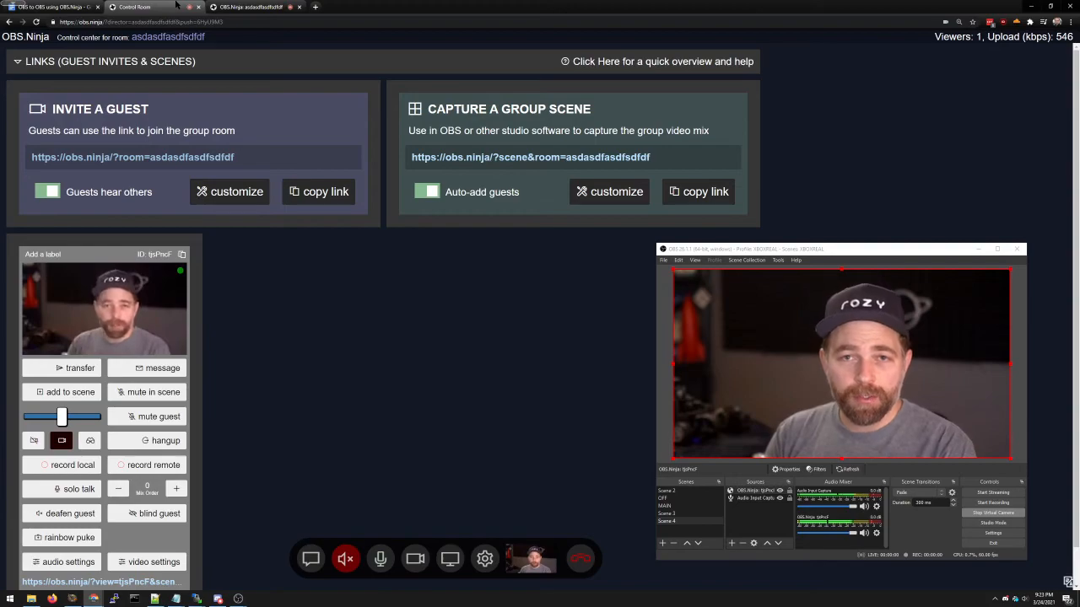